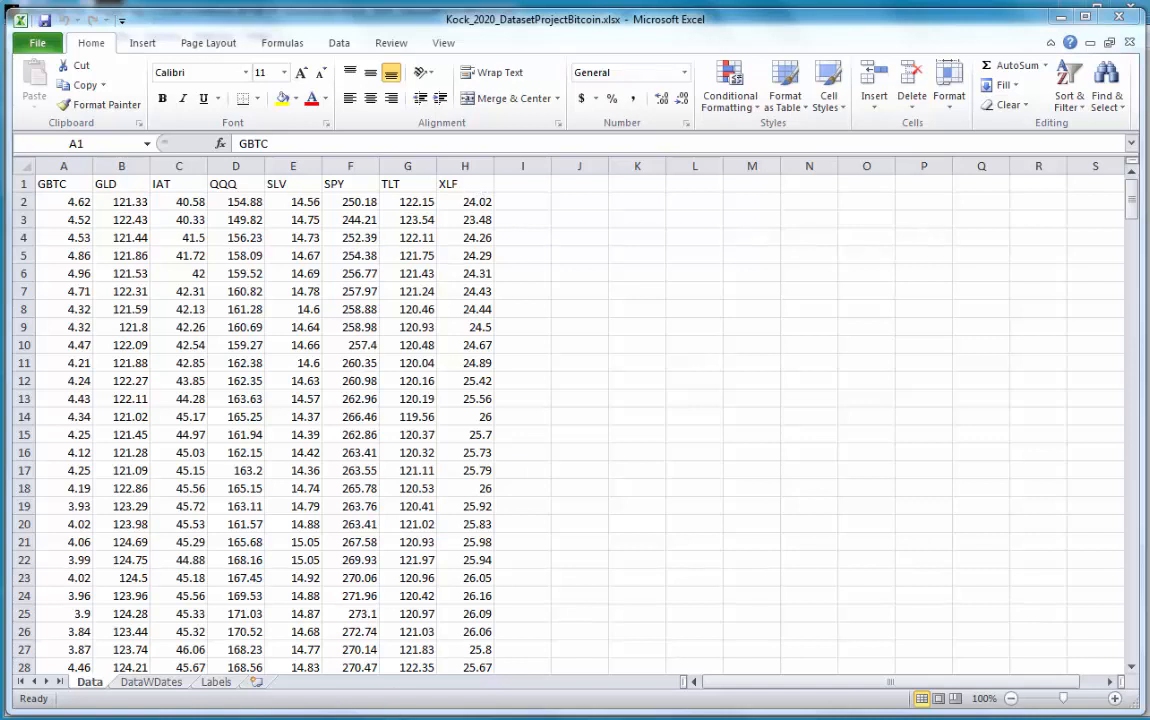
{"action": "mouse_move", "coordinate": [346, 719]}
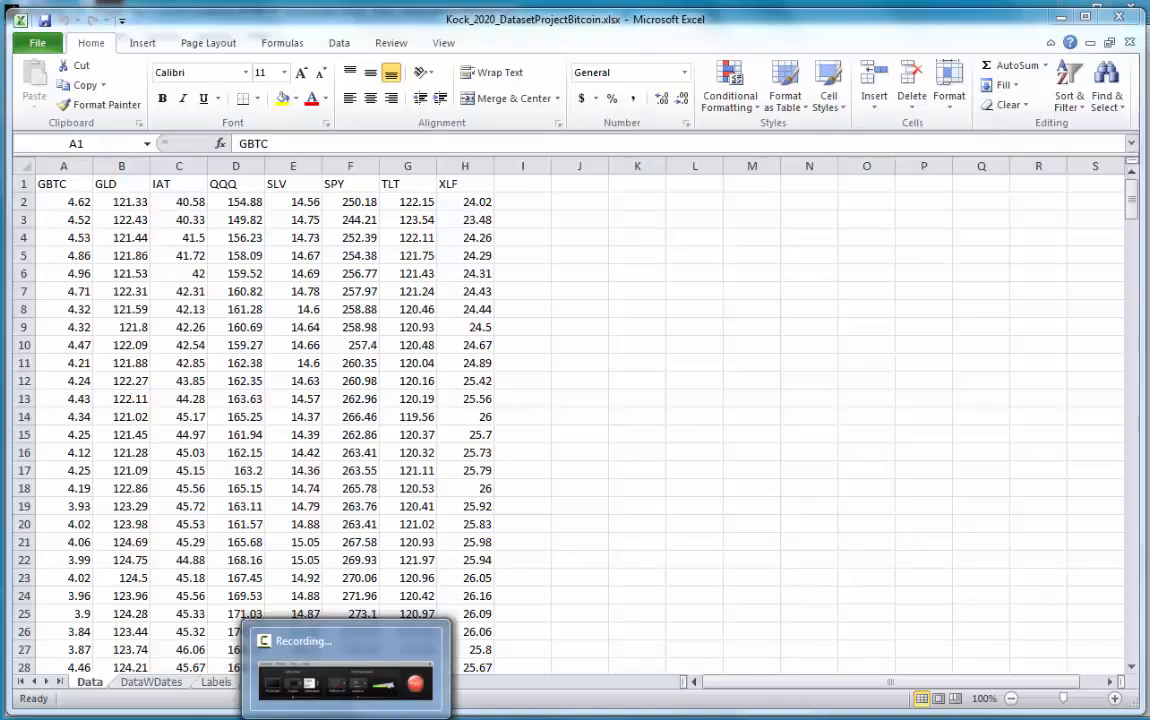
{"action": "left_click", "coordinate": [346, 718]}
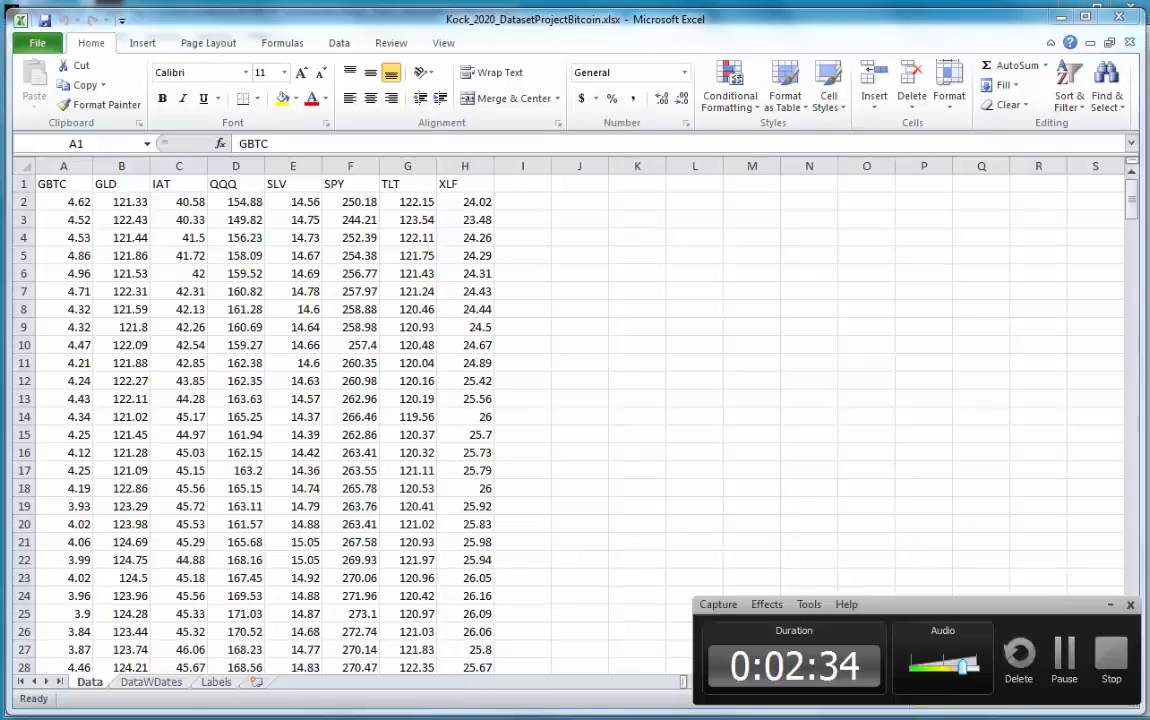
{"action": "left_click", "coordinate": [1060, 652]}
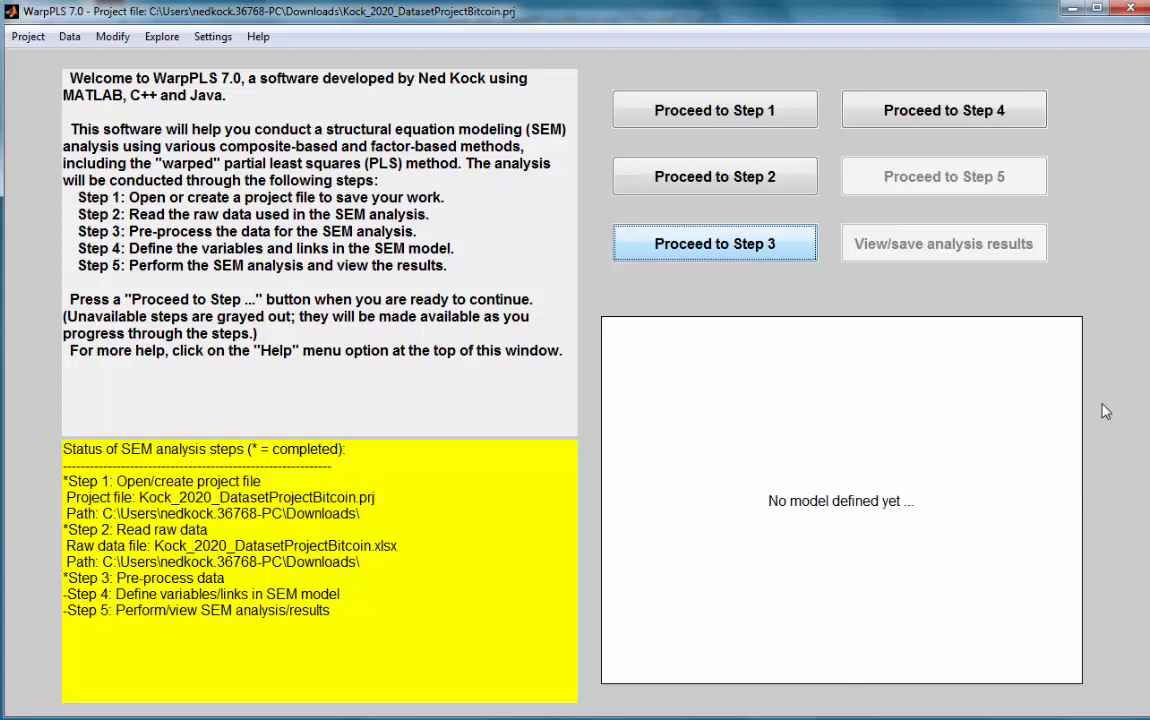
Step: View the project's raw indicator data through to the last row, return to the first row, and close the data view
{"action": "left_click", "coordinate": [68, 38]}
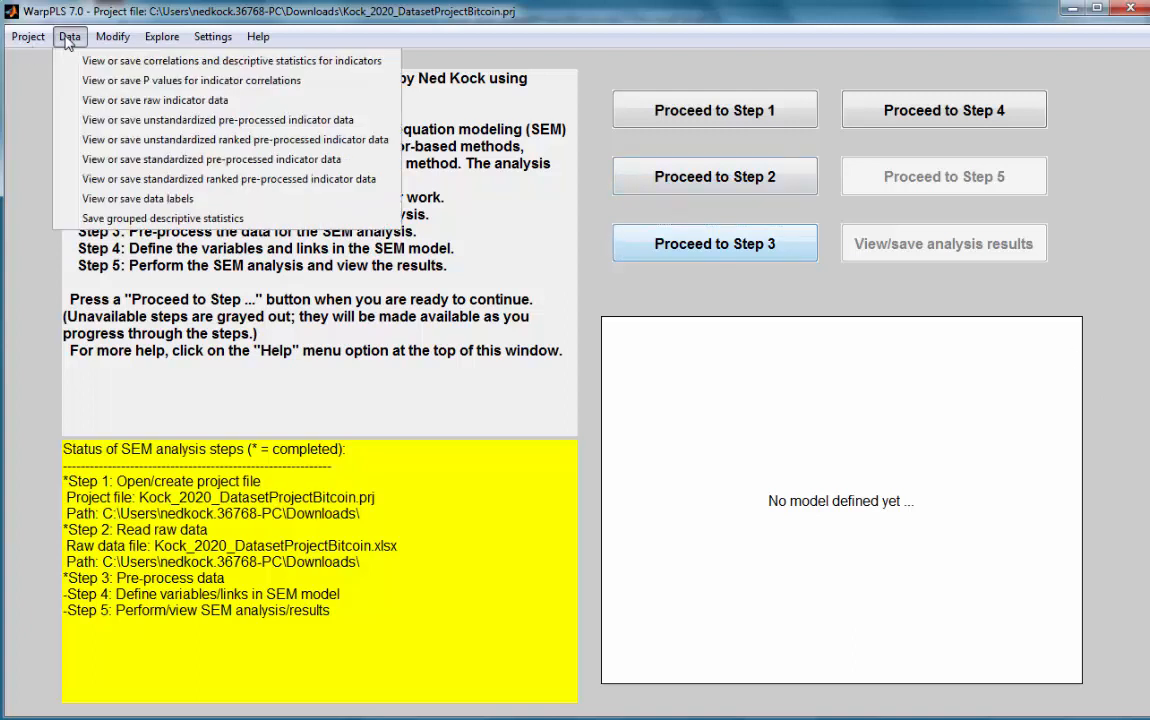
{"action": "left_click", "coordinate": [97, 101]}
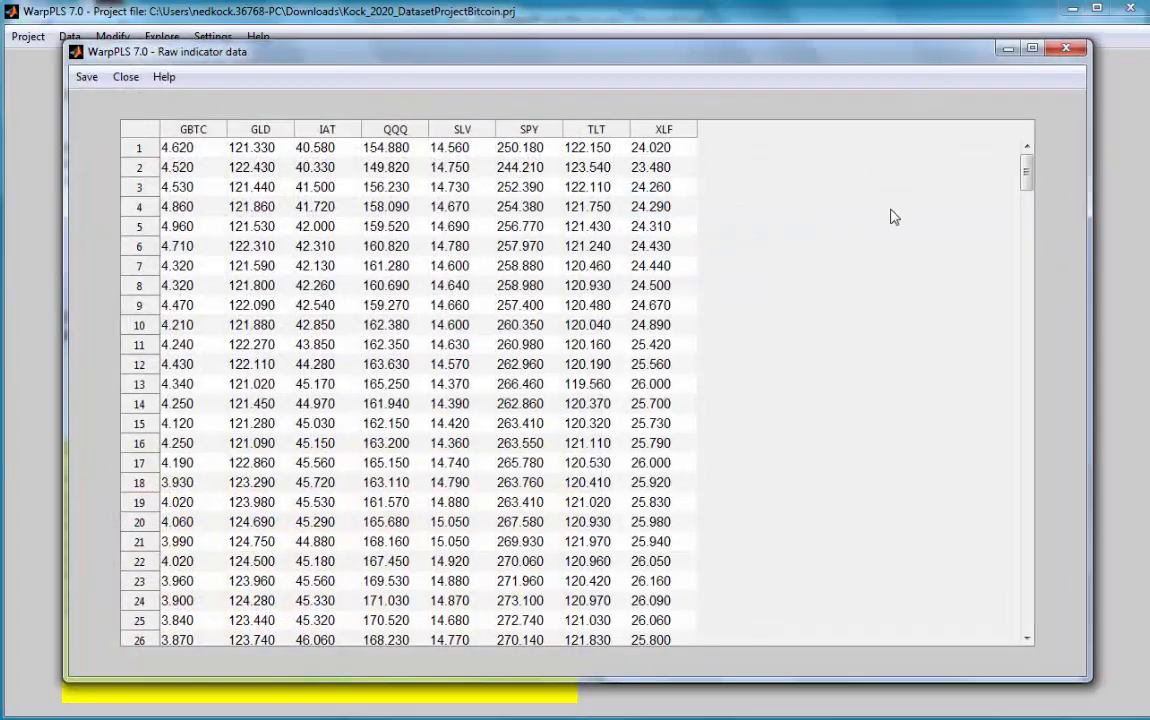
{"action": "mouse_move", "coordinate": [1028, 178]}
{"action": "left_mouse_down"}
{"action": "mouse_move", "coordinate": [1028, 620]}
{"action": "mouse_move", "coordinate": [1029, 170]}
{"action": "left_mouse_up"}
{"action": "left_click_drag", "start_coordinate": [1027, 175], "coordinate": [1028, 607]}
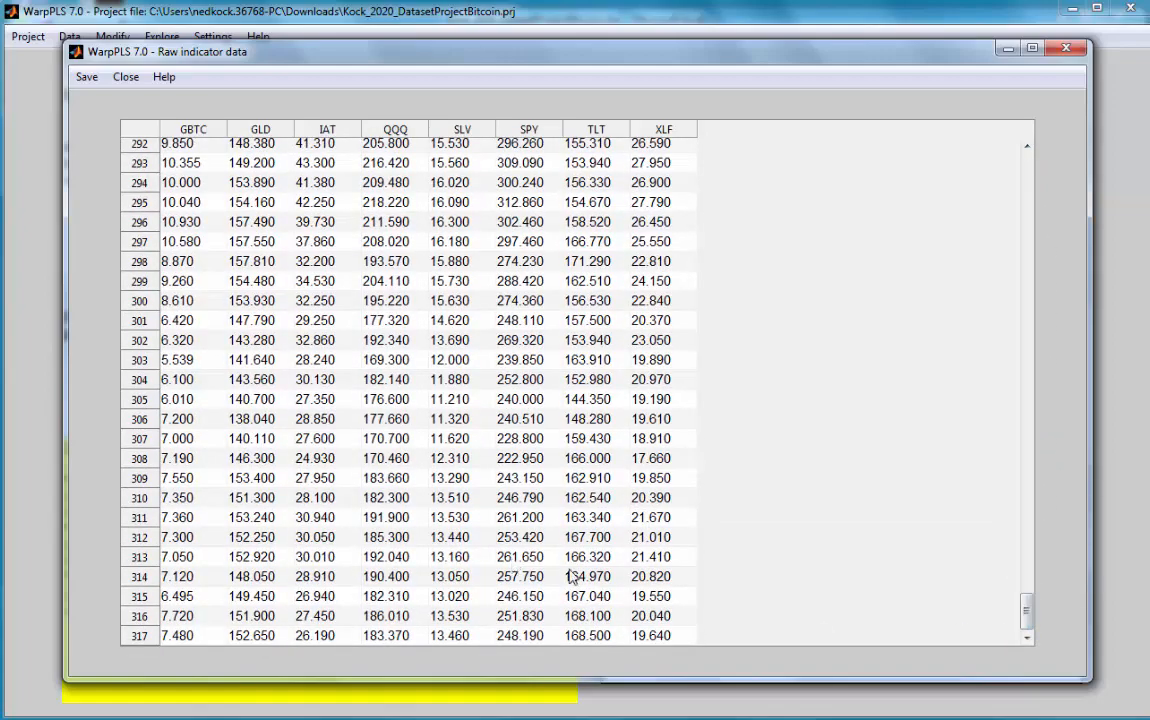
{"action": "left_click_drag", "start_coordinate": [1027, 613], "coordinate": [1027, 167]}
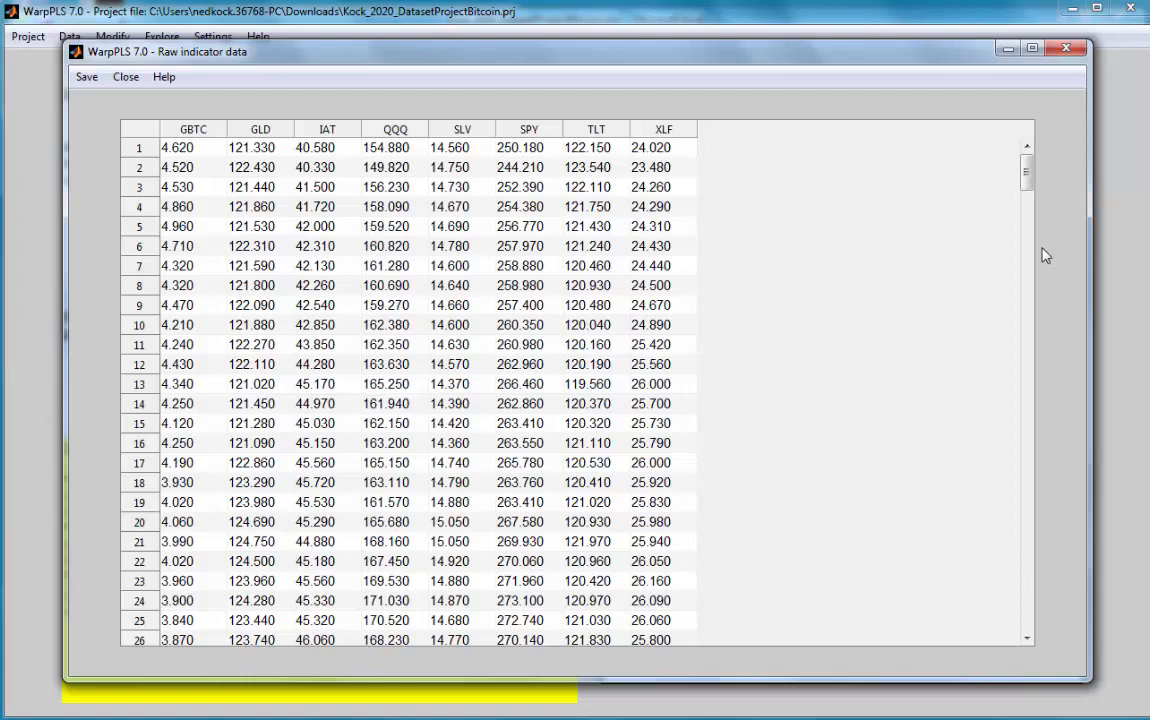
{"action": "left_click", "coordinate": [1067, 48]}
Step: Start defining the SEM model in Step 4 and create a latent variable named GBTC with the GBTC indicator, right of the canvas centre
{"action": "left_click", "coordinate": [944, 112]}
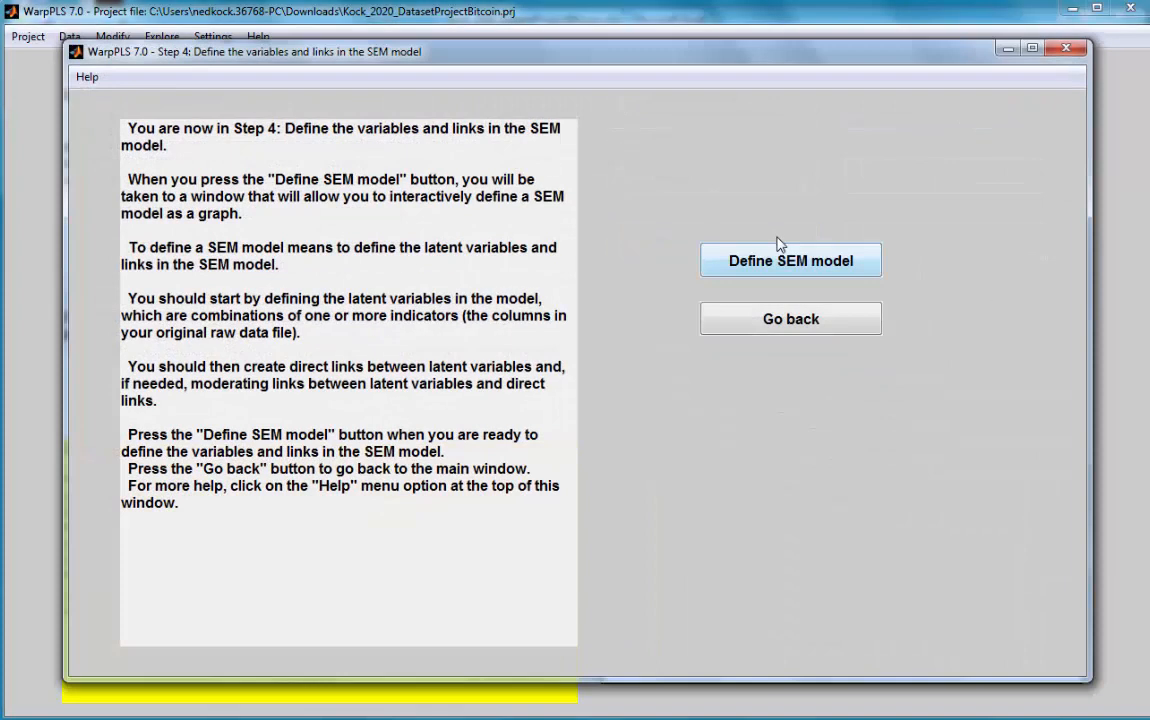
{"action": "left_click", "coordinate": [787, 264]}
{"action": "left_click", "coordinate": [276, 118]}
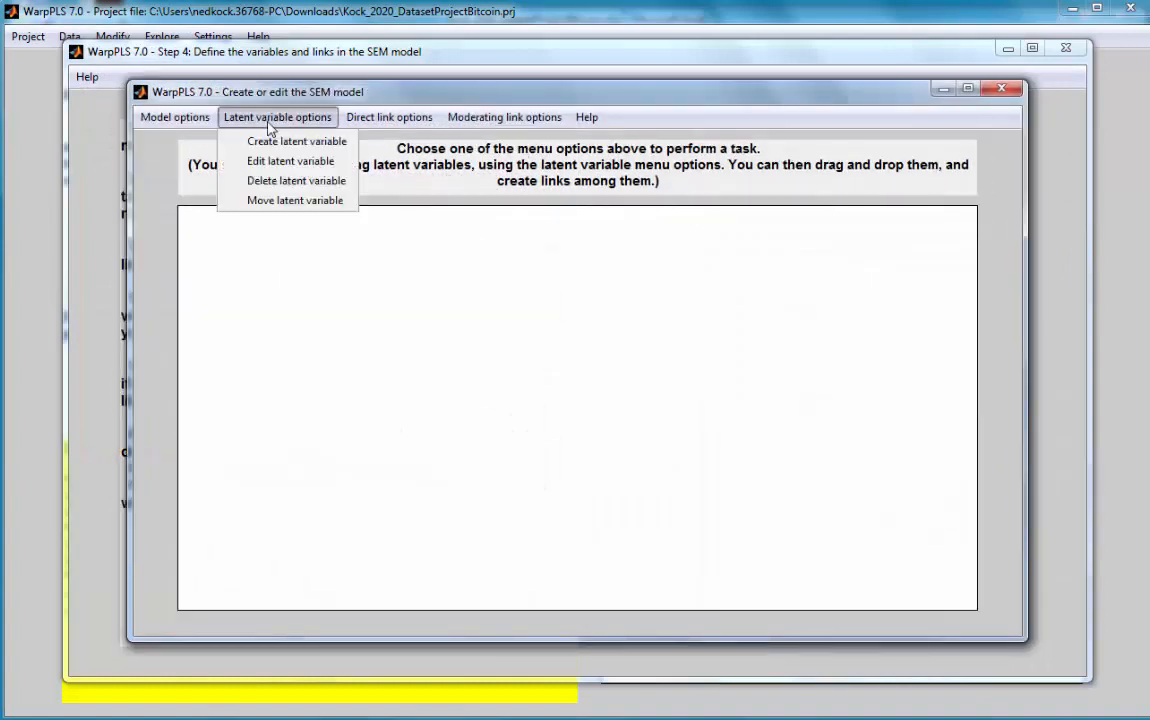
{"action": "left_click", "coordinate": [285, 142]}
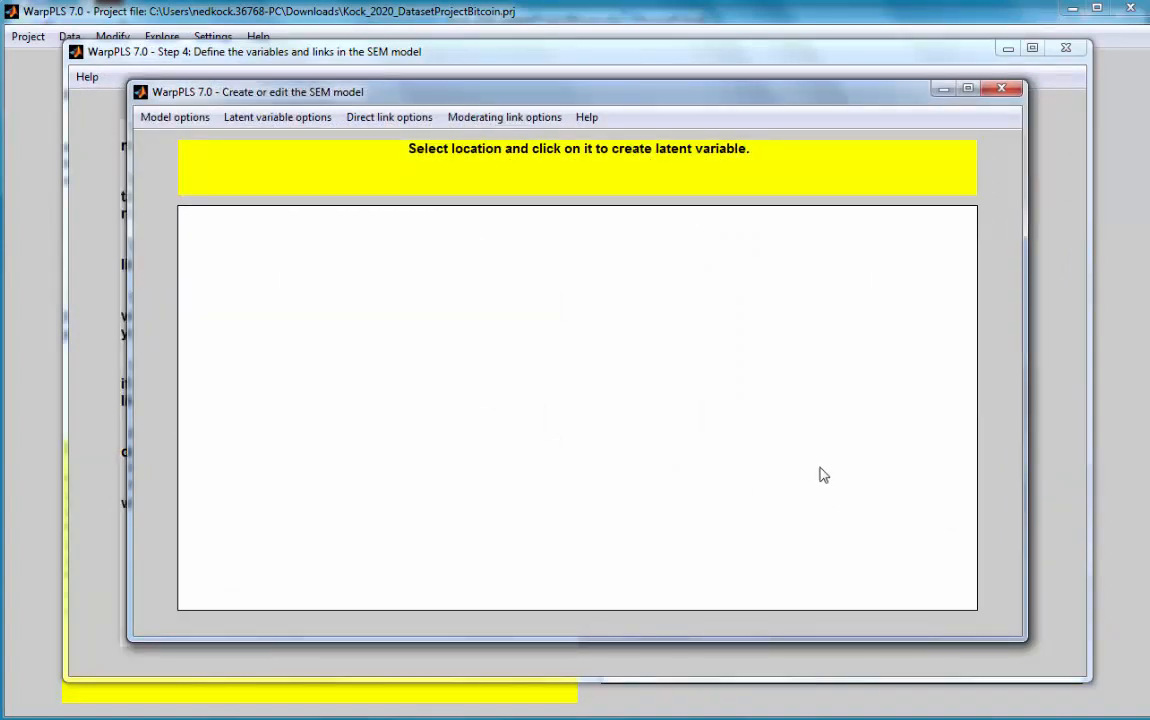
{"action": "left_click", "coordinate": [706, 380]}
{"action": "left_click_drag", "start_coordinate": [559, 196], "coordinate": [465, 195]}
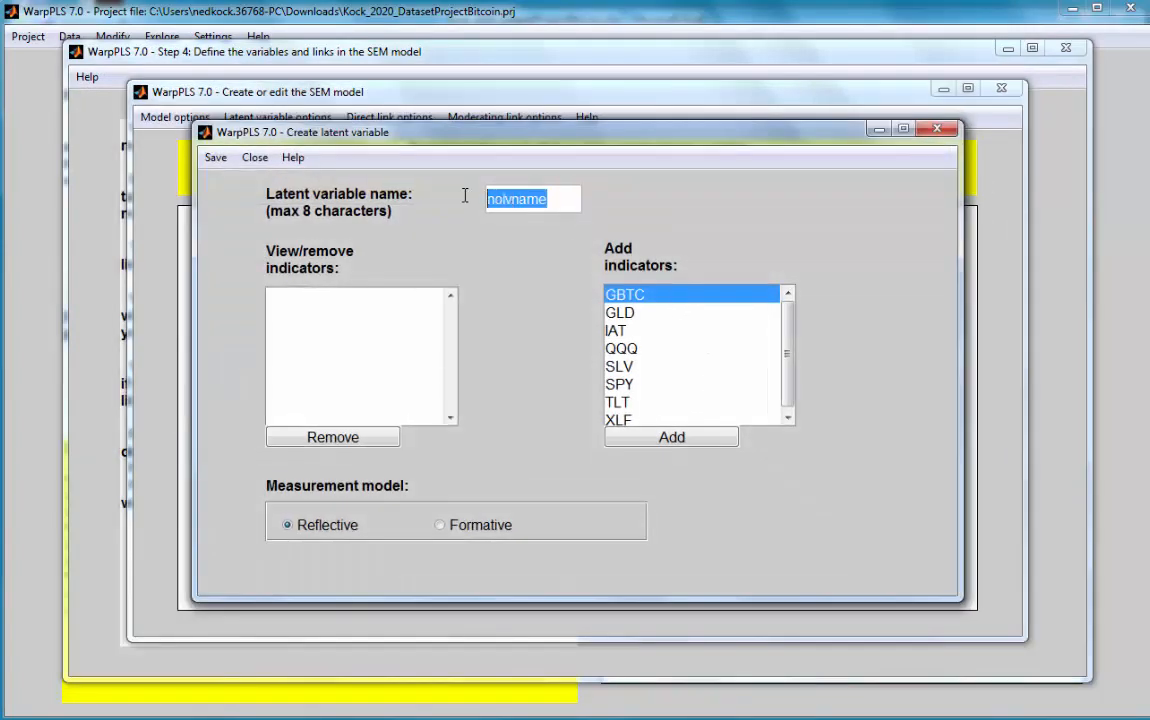
{"action": "type", "text": "GBTC"}
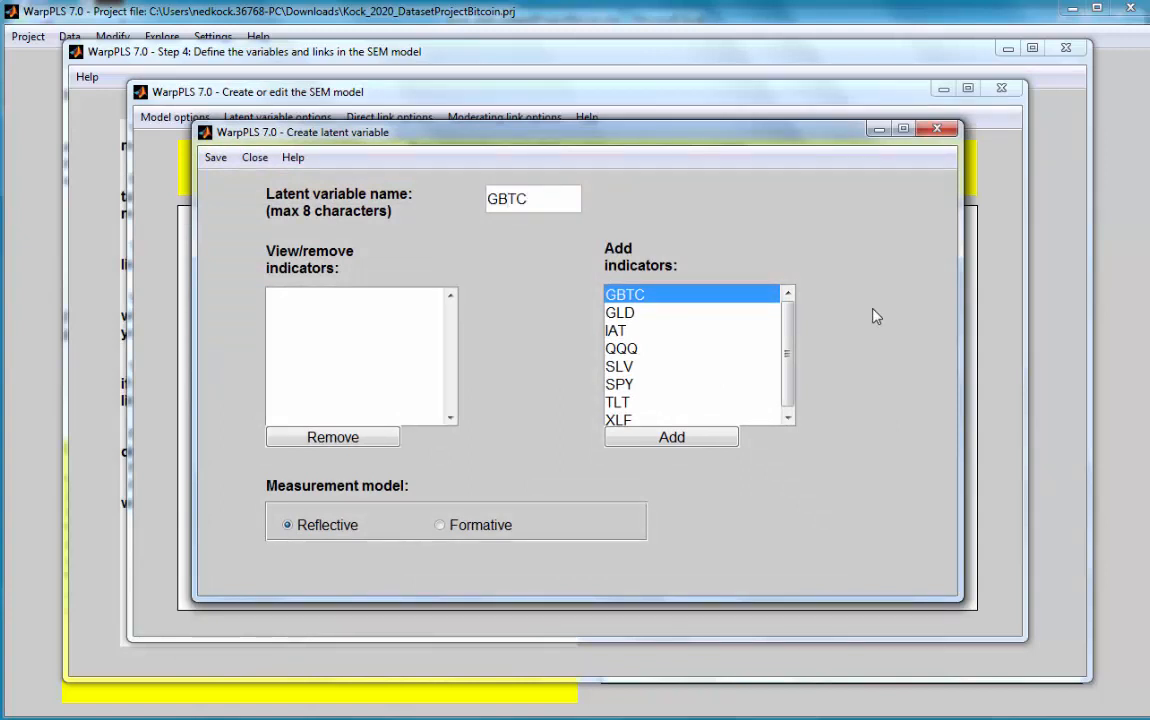
{"action": "left_click", "coordinate": [662, 437]}
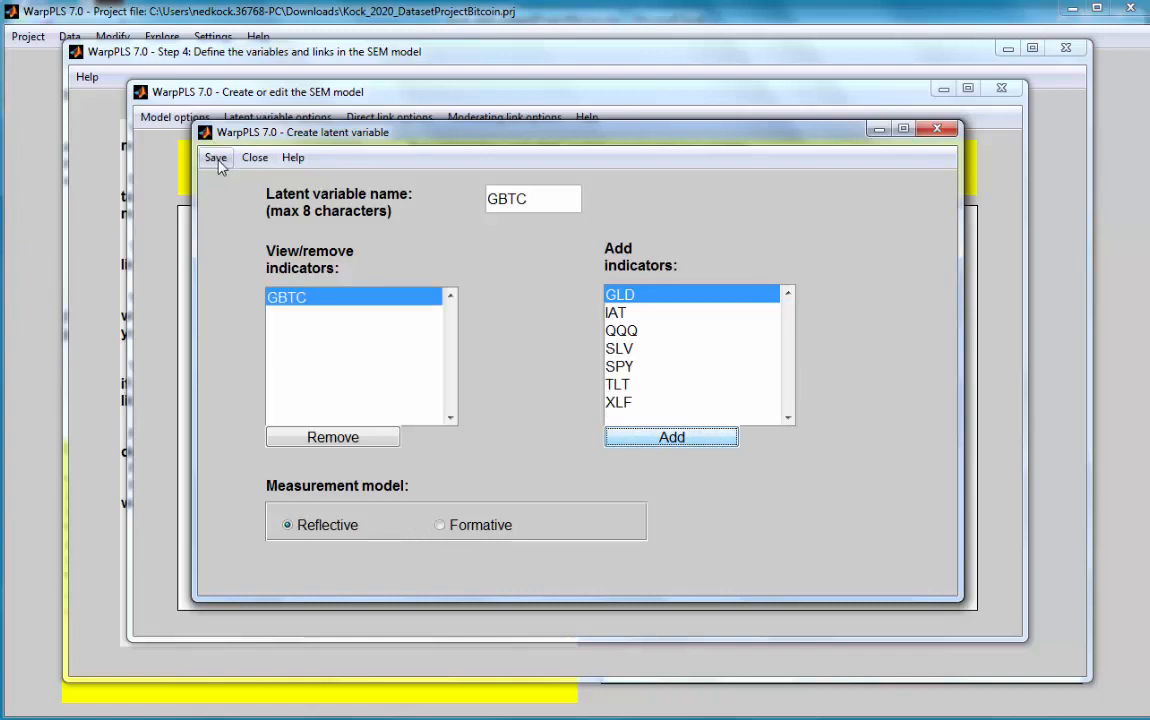
{"action": "left_click", "coordinate": [217, 157]}
{"action": "left_click", "coordinate": [240, 170]}
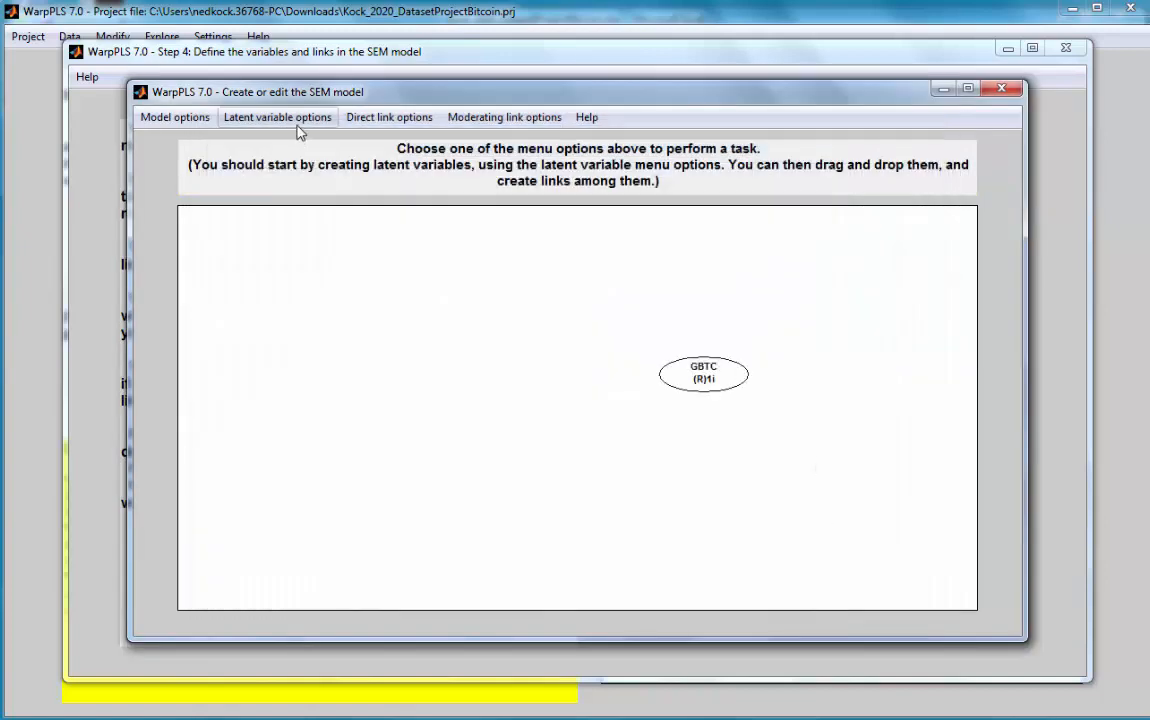
Step: Create a latent variable named HDG to the upper left of GBTC, using the indicators GLD, SLV and TLT
{"action": "left_click", "coordinate": [277, 117]}
{"action": "left_click", "coordinate": [292, 143]}
{"action": "left_click", "coordinate": [478, 337]}
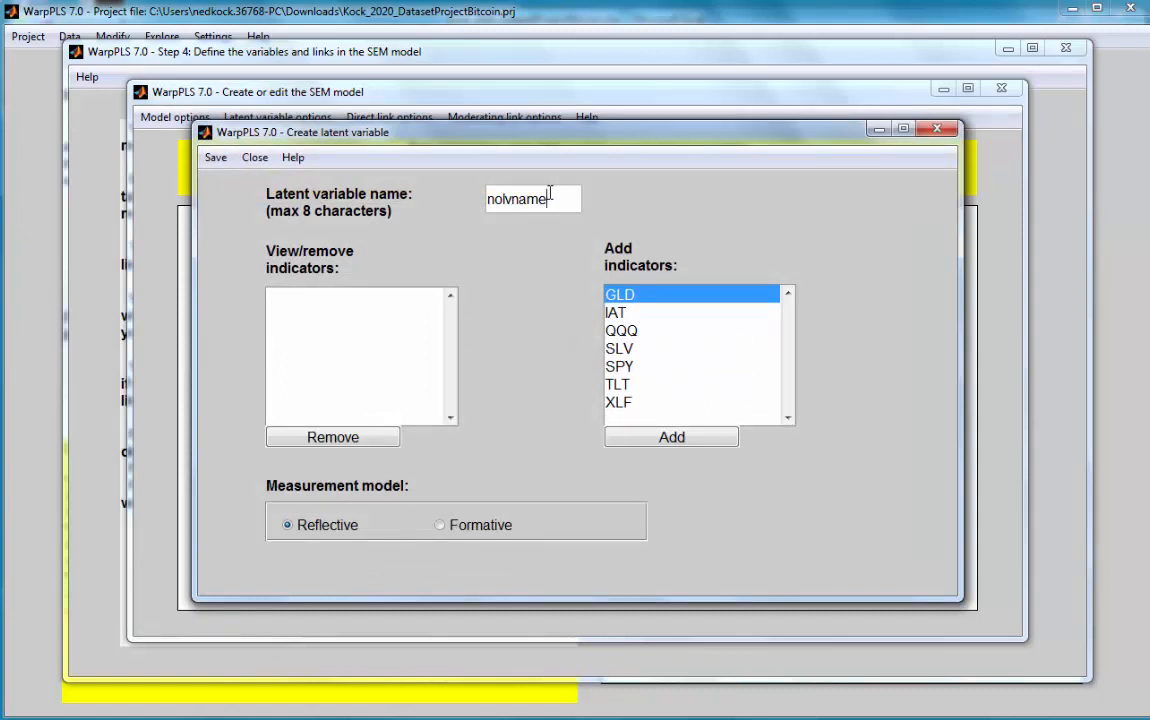
{"action": "left_click_drag", "start_coordinate": [549, 197], "coordinate": [438, 180]}
{"action": "type", "text": "HDG"}
{"action": "left_click", "coordinate": [669, 440]}
{"action": "left_click", "coordinate": [649, 331]}
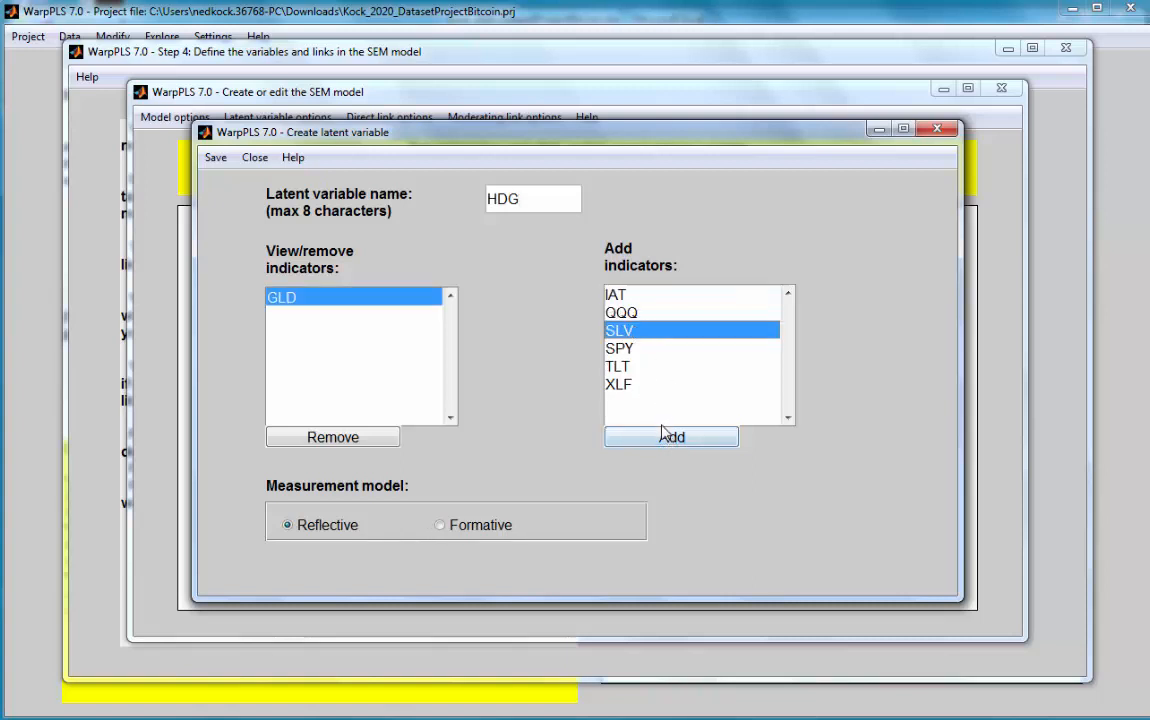
{"action": "left_click", "coordinate": [663, 436]}
{"action": "left_click", "coordinate": [620, 348]}
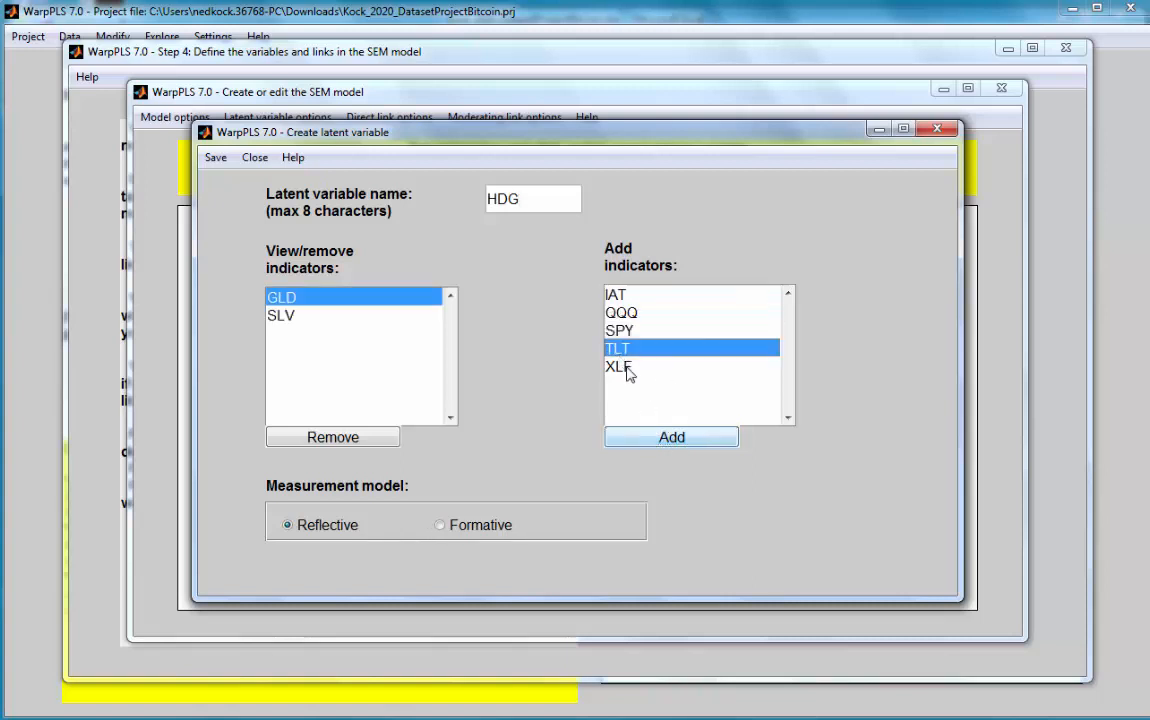
{"action": "left_click", "coordinate": [671, 437]}
{"action": "left_click", "coordinate": [216, 158]}
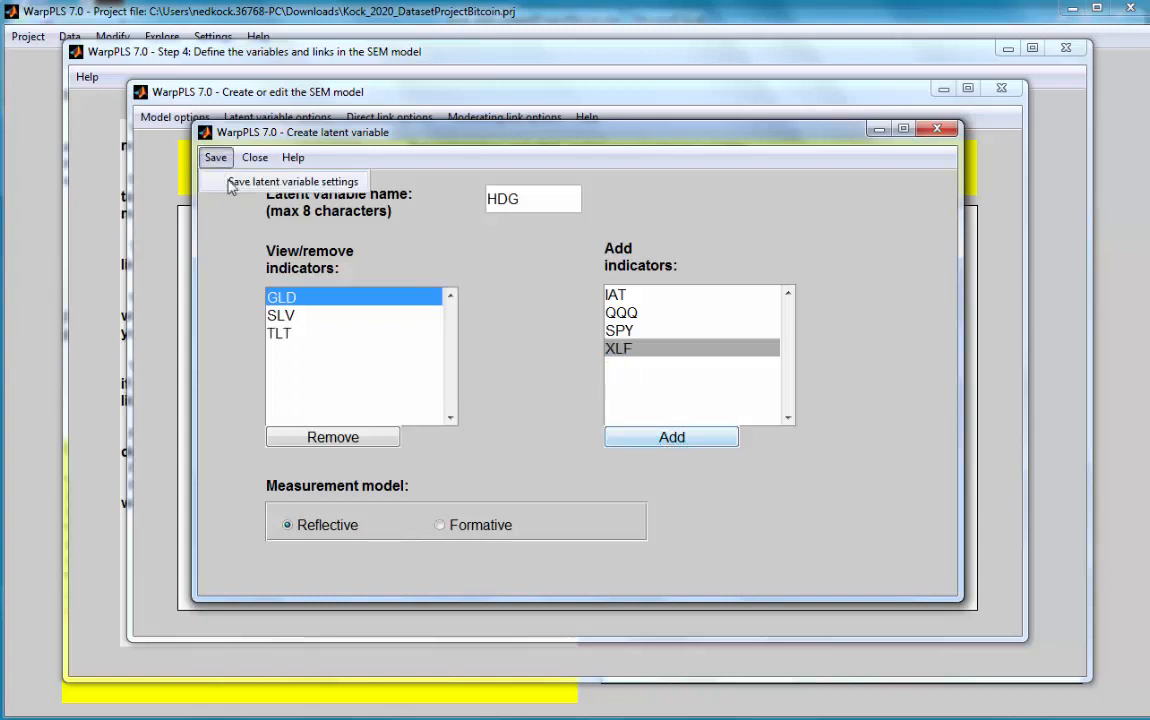
{"action": "left_click", "coordinate": [231, 184]}
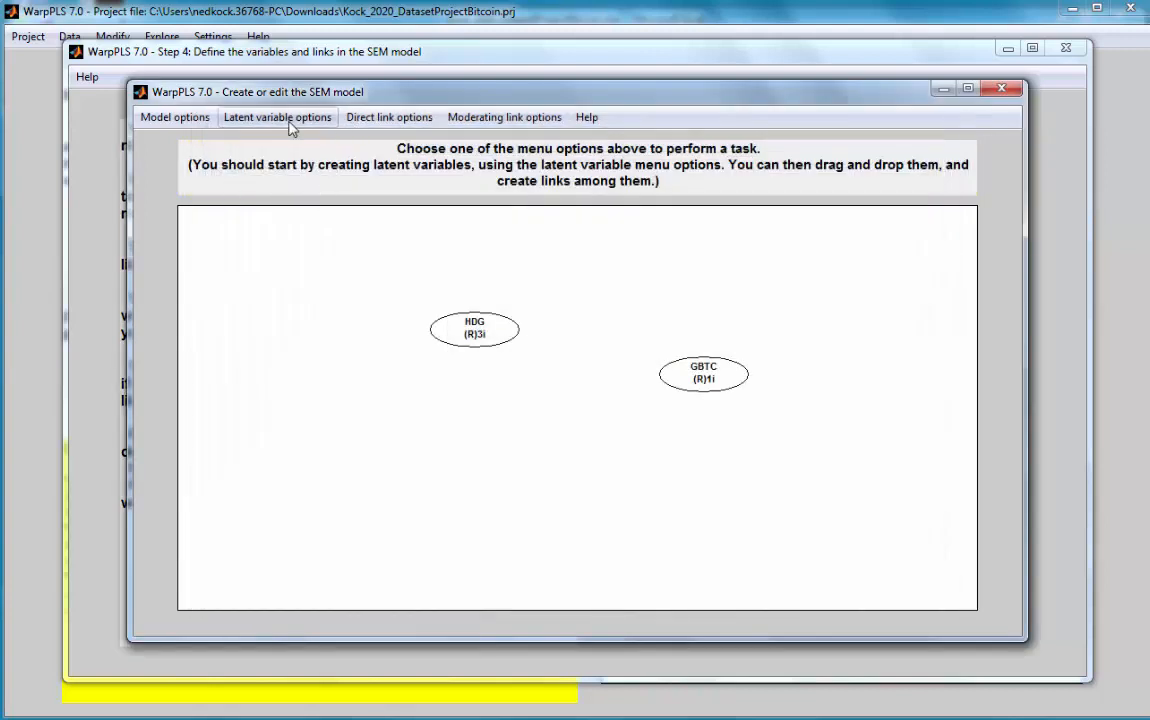
Step: Create a latent variable named FIN below HDG, using the indicators IAT and XLF
{"action": "left_click", "coordinate": [291, 121]}
{"action": "left_click", "coordinate": [282, 141]}
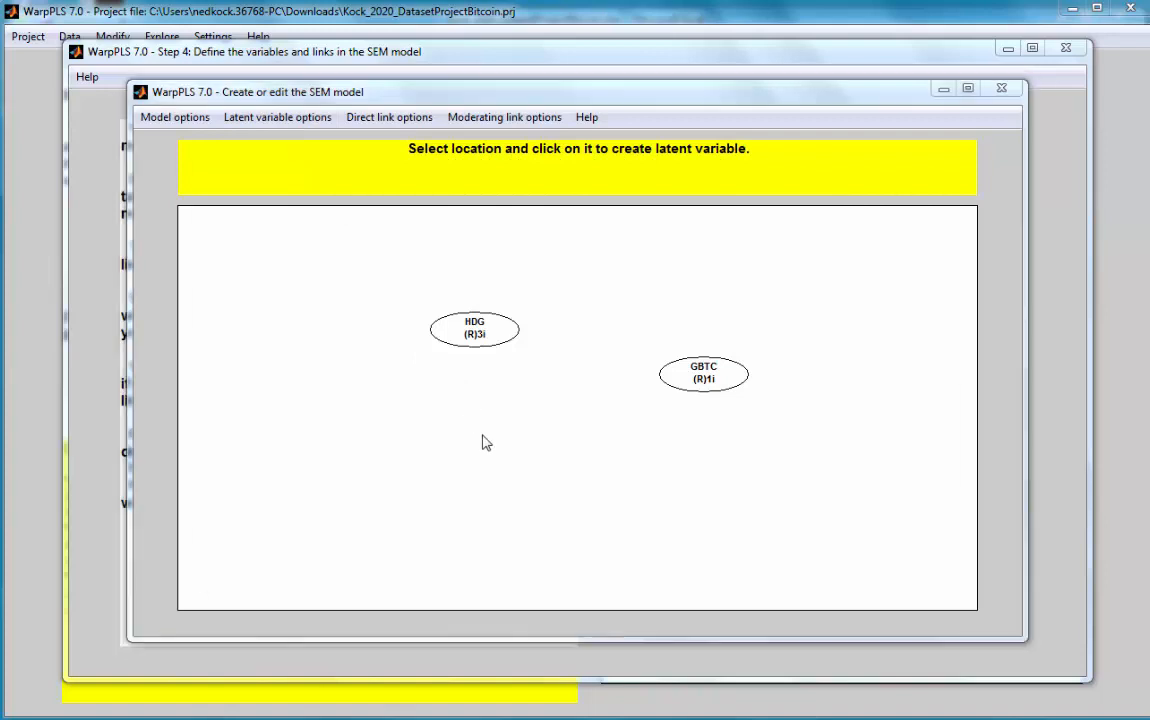
{"action": "left_click", "coordinate": [485, 442]}
{"action": "left_click_drag", "start_coordinate": [558, 194], "coordinate": [468, 199]}
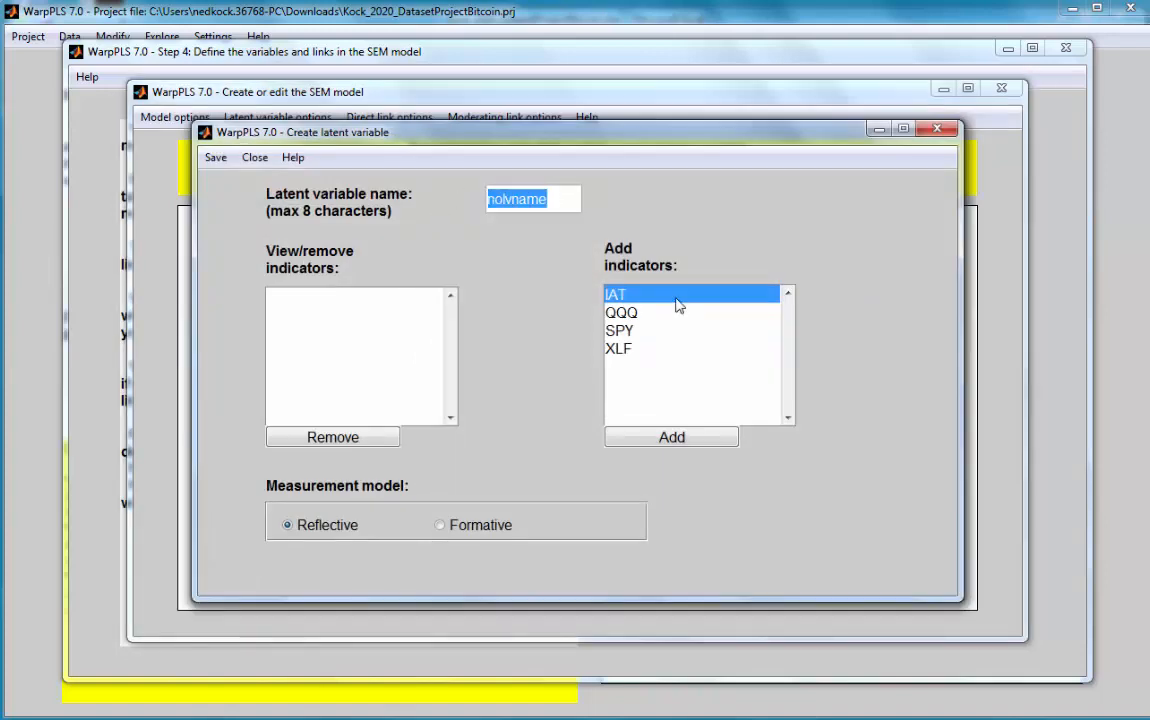
{"action": "type", "text": "FU"}
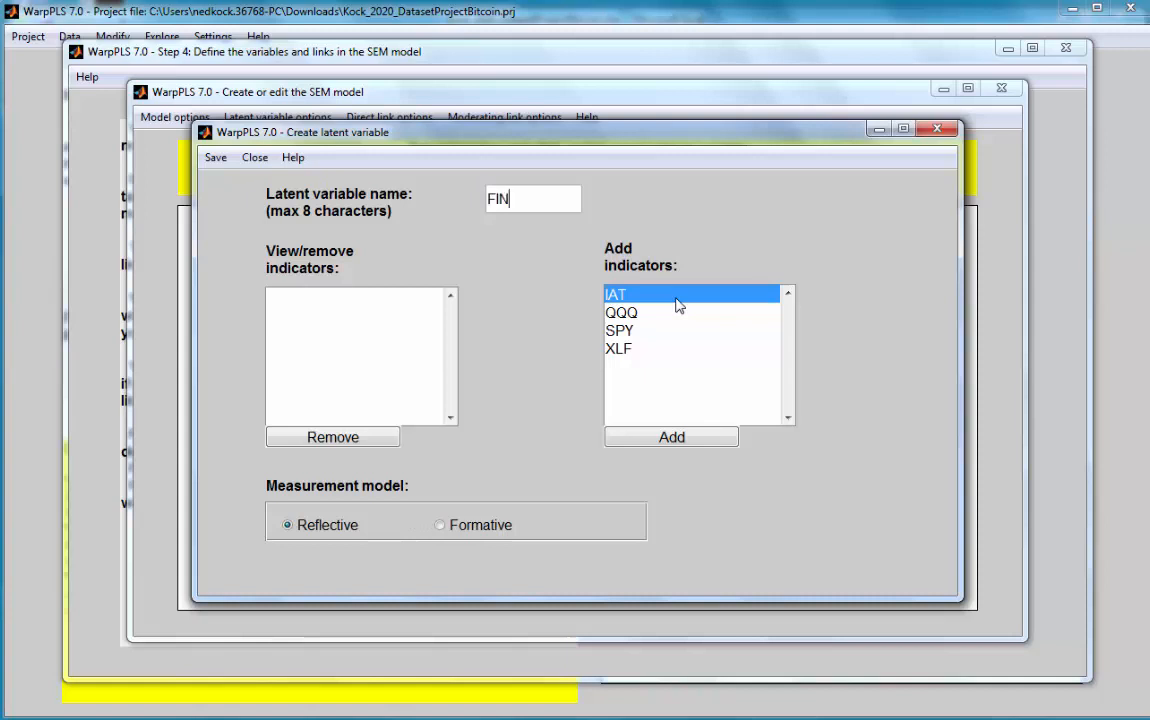
{"action": "left_click", "coordinate": [659, 437]}
{"action": "left_click", "coordinate": [619, 331]}
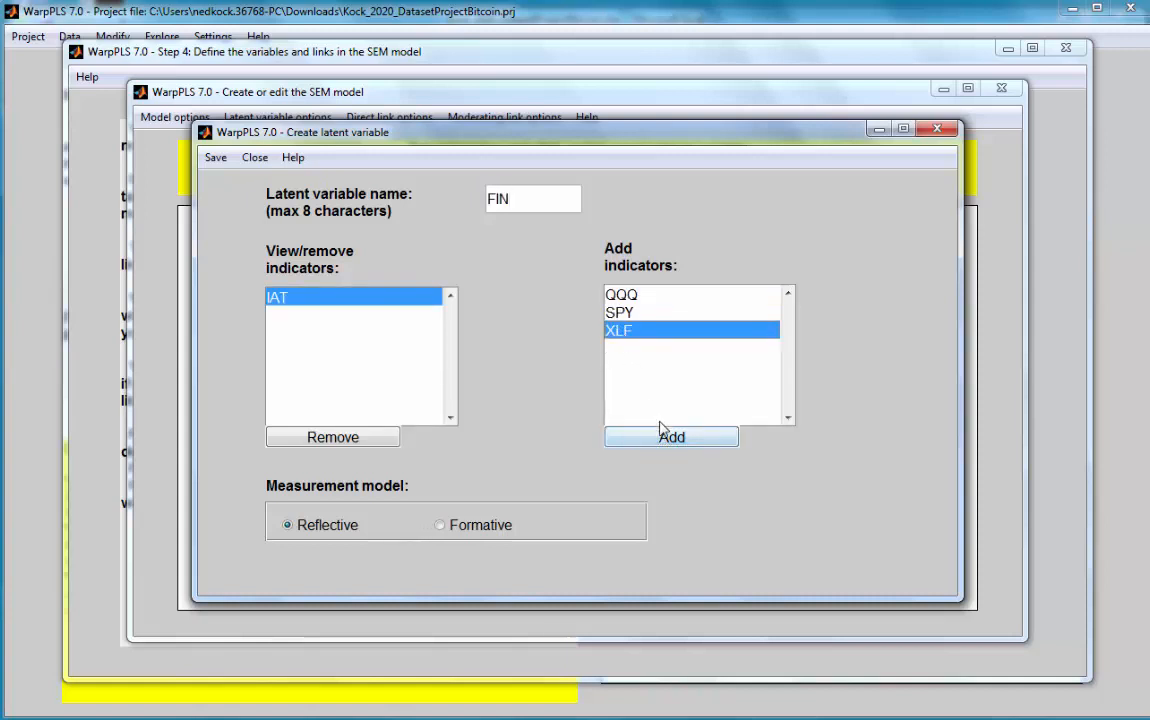
{"action": "left_click", "coordinate": [664, 437]}
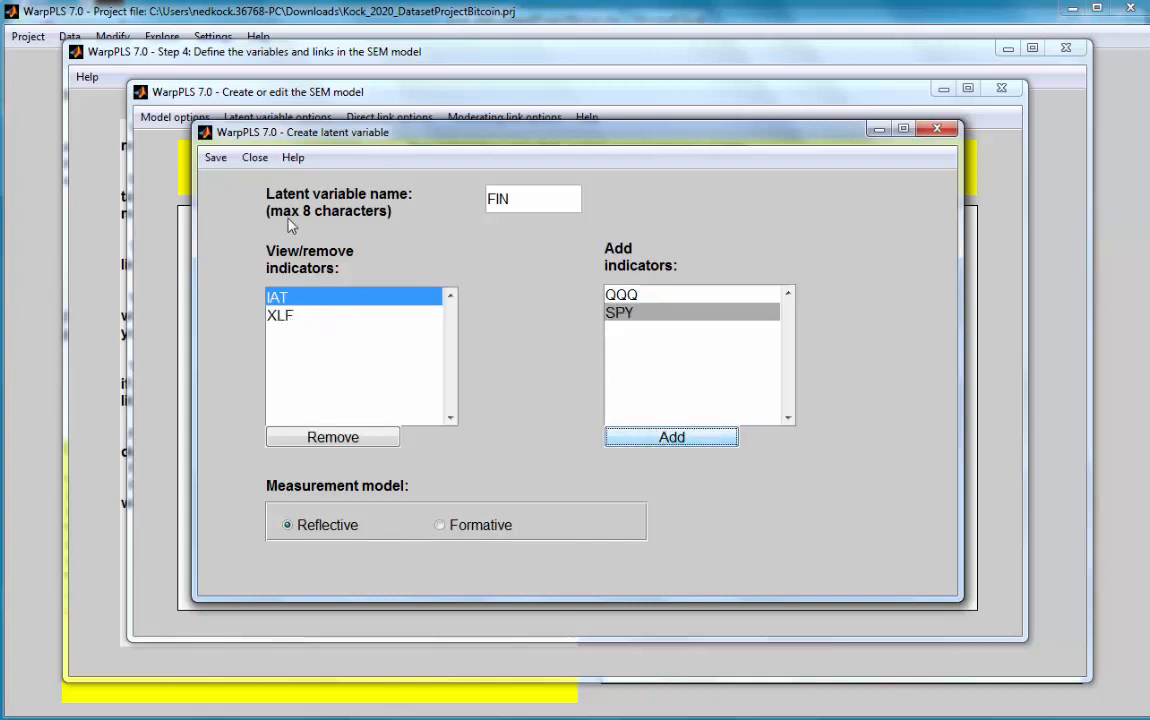
{"action": "left_click", "coordinate": [216, 160]}
{"action": "left_click", "coordinate": [240, 181]}
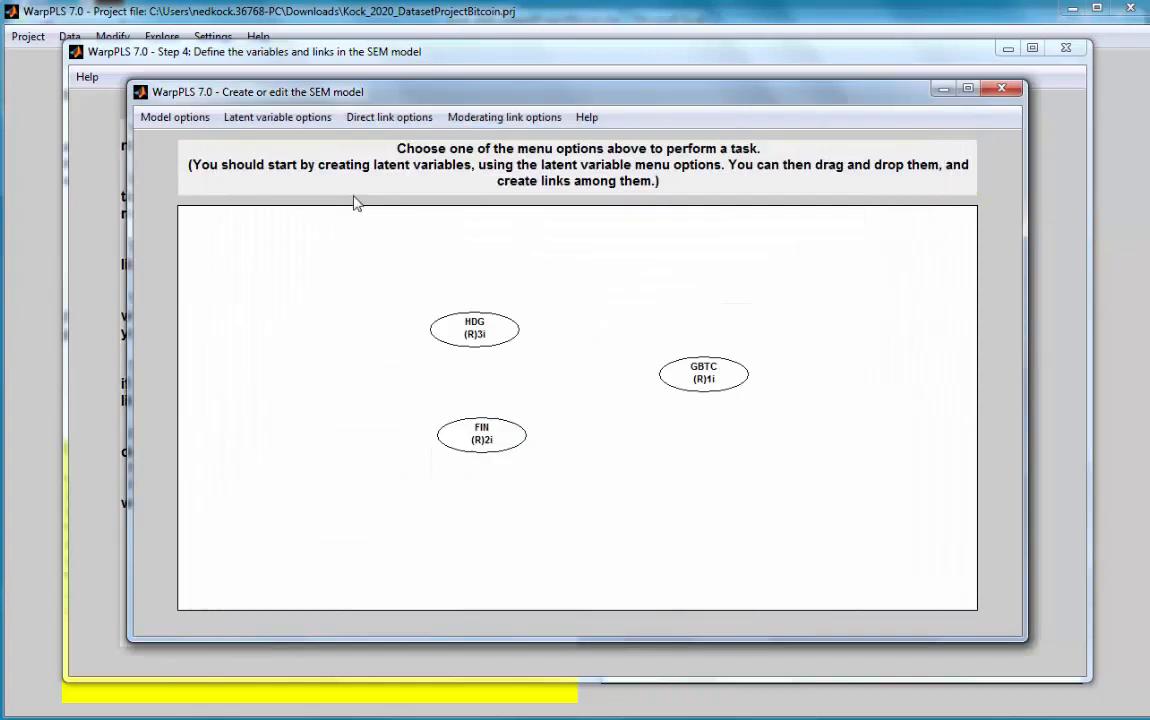
Step: Create a latent variable named MKT below FIN, using the indicators QQQ and SPY
{"action": "left_click", "coordinate": [272, 117]}
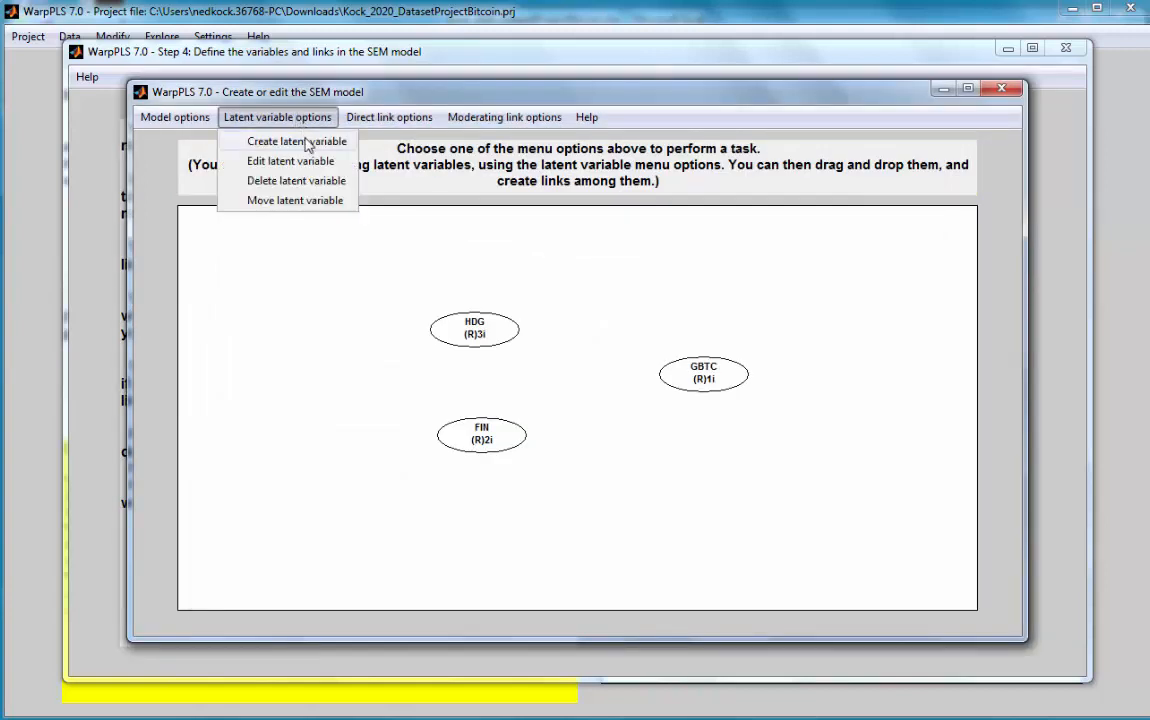
{"action": "left_click", "coordinate": [316, 143]}
{"action": "left_click", "coordinate": [470, 513]}
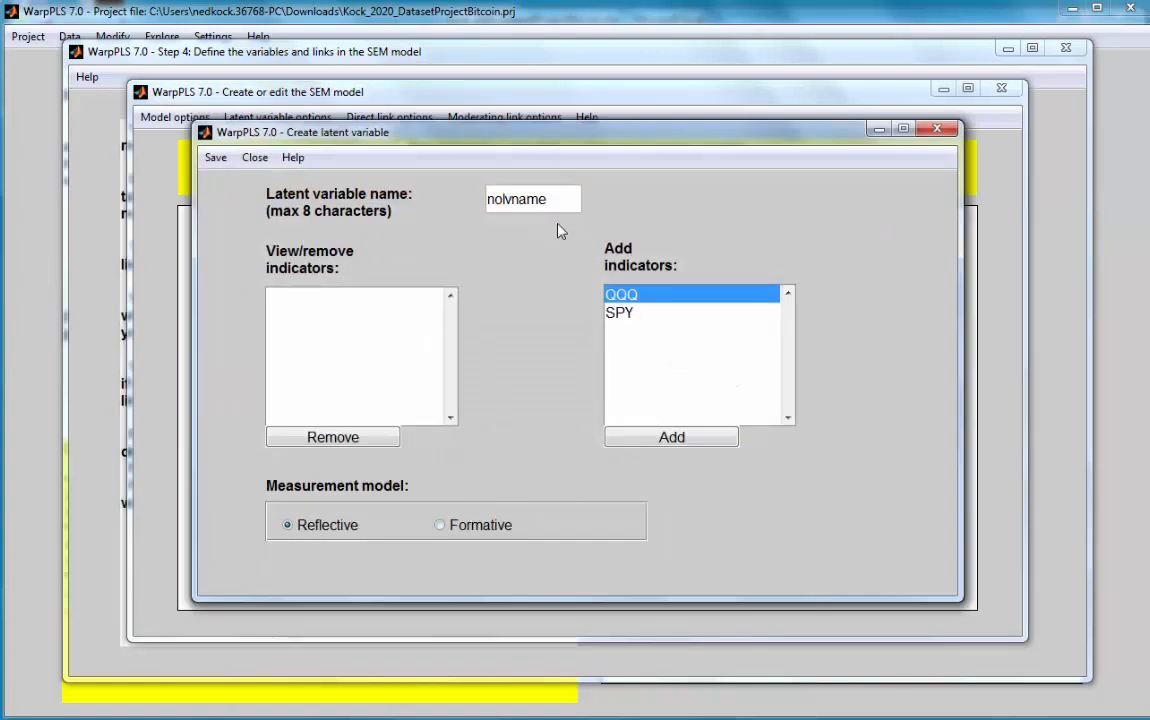
{"action": "double_click", "coordinate": [510, 200]}
{"action": "type", "text": "MKT"}
{"action": "left_click", "coordinate": [663, 437]}
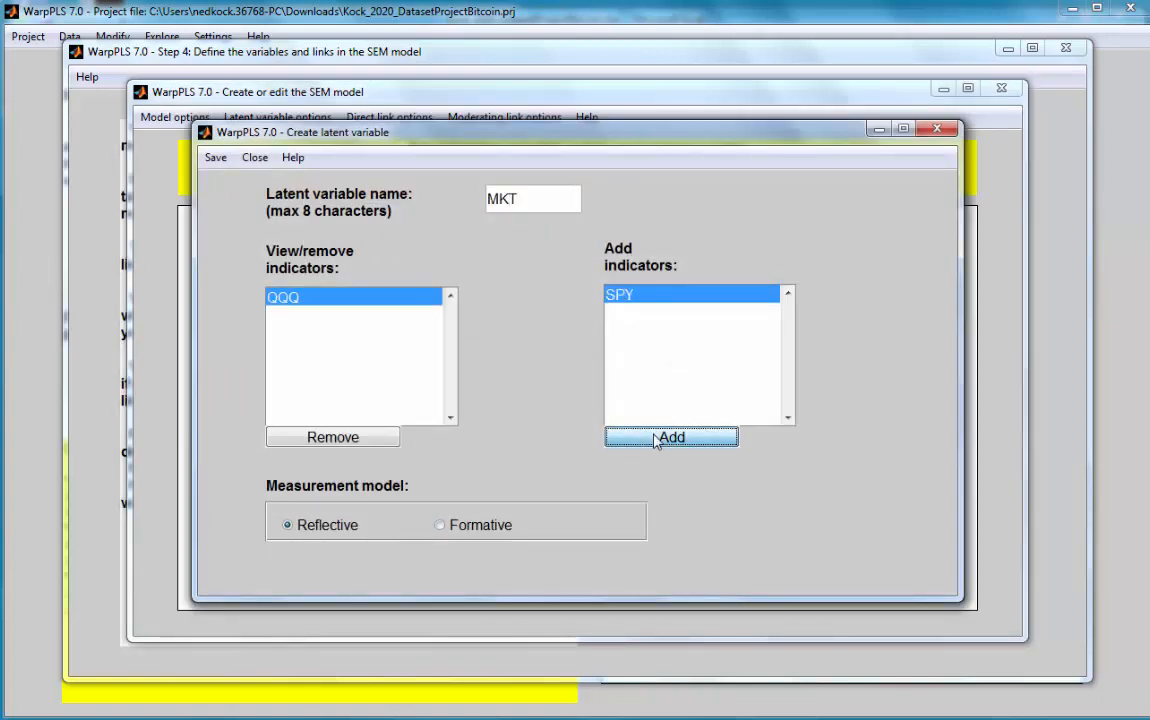
{"action": "left_click", "coordinate": [670, 438]}
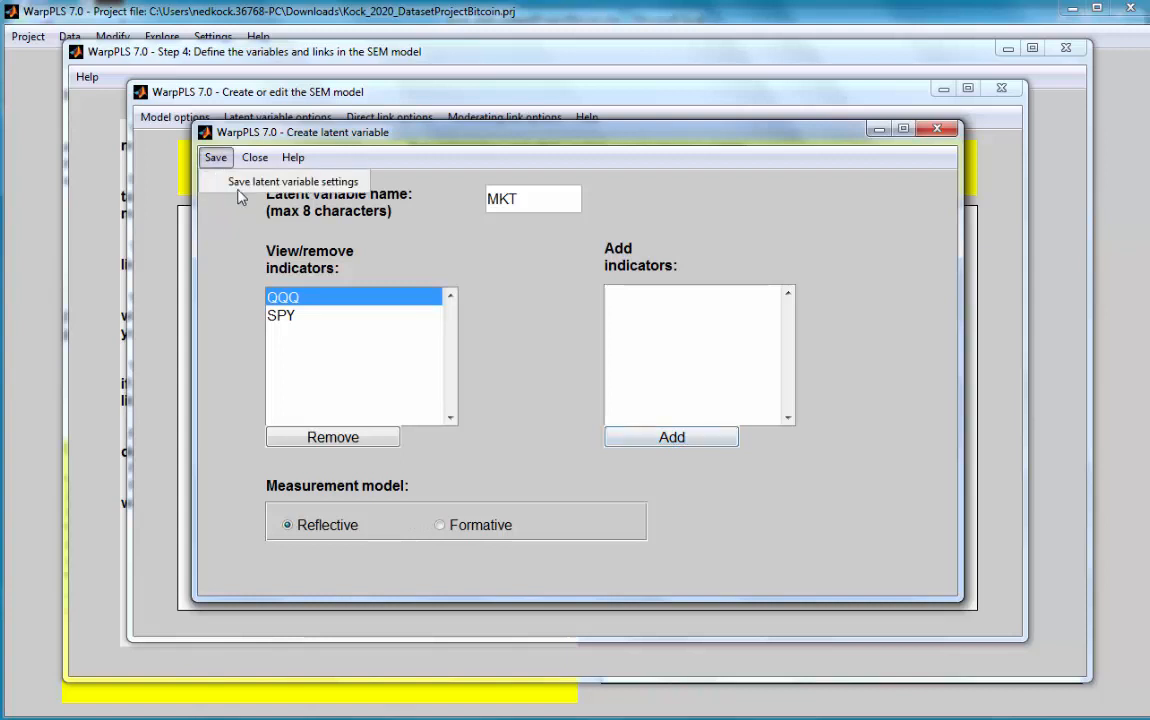
{"action": "left_click", "coordinate": [216, 159]}
Step: Move HDG, FIN and MKT into an evenly spaced vertical column to the left of GBTC
{"action": "left_click_drag", "start_coordinate": [495, 336], "coordinate": [495, 294]}
{"action": "left_click_drag", "start_coordinate": [485, 435], "coordinate": [479, 390]}
{"action": "left_click_drag", "start_coordinate": [469, 515], "coordinate": [480, 507]}
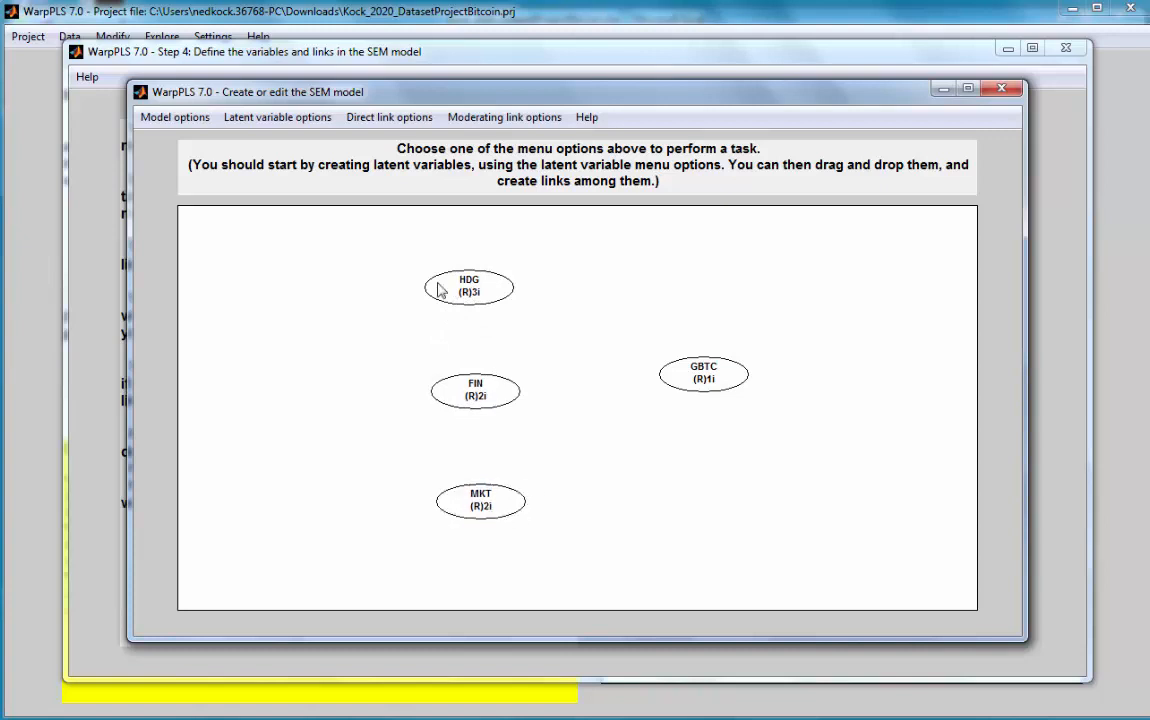
Step: Create direct links from HDG to GBTC and from FIN to GBTC
{"action": "left_click", "coordinate": [396, 118]}
{"action": "left_click", "coordinate": [411, 141]}
{"action": "left_click", "coordinate": [465, 283]}
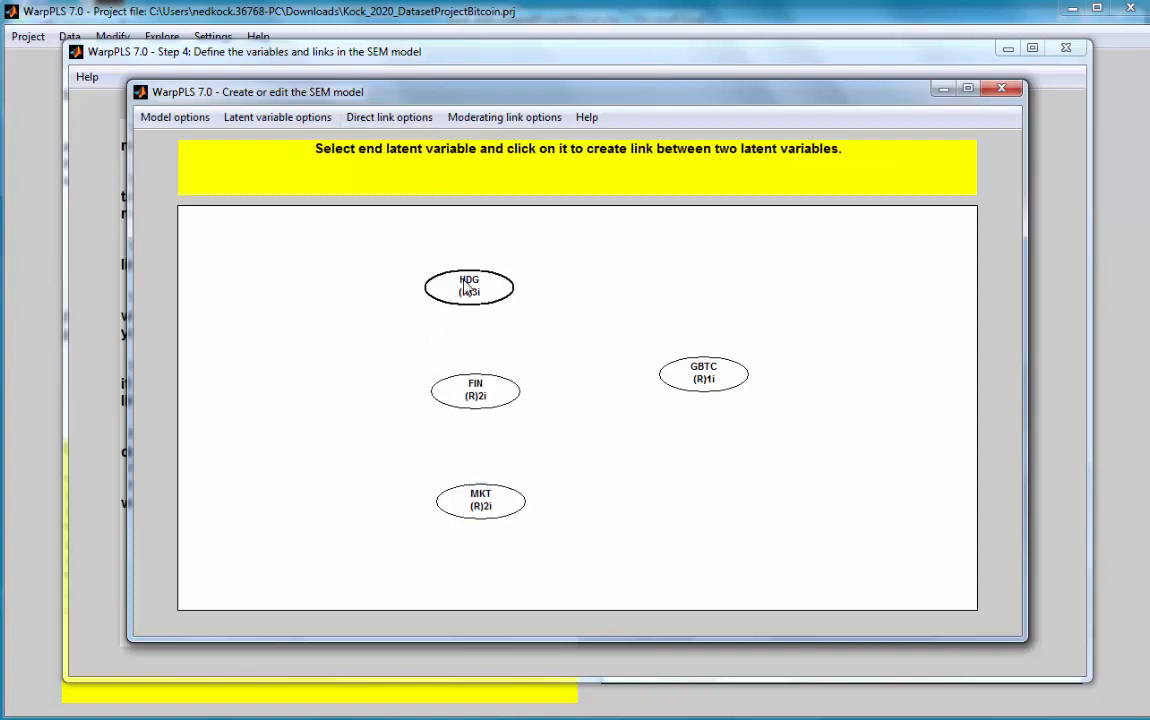
{"action": "left_click", "coordinate": [704, 385]}
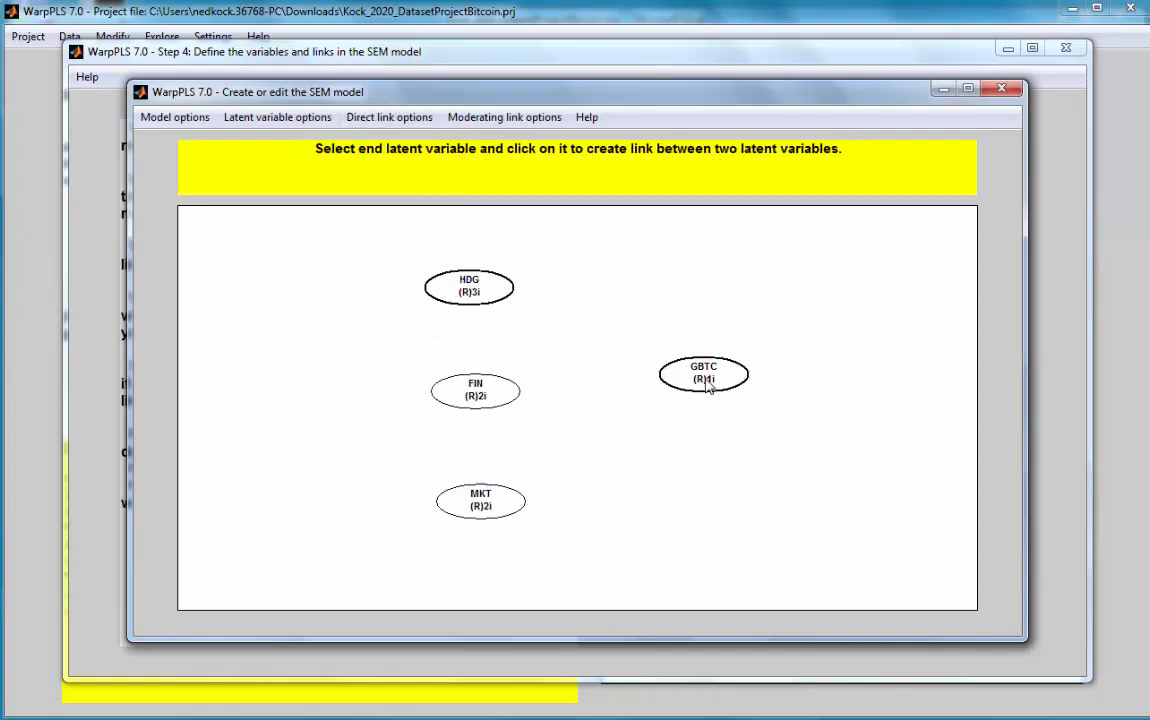
{"action": "left_click", "coordinate": [396, 118]}
{"action": "left_click", "coordinate": [411, 142]}
{"action": "left_click", "coordinate": [476, 392]}
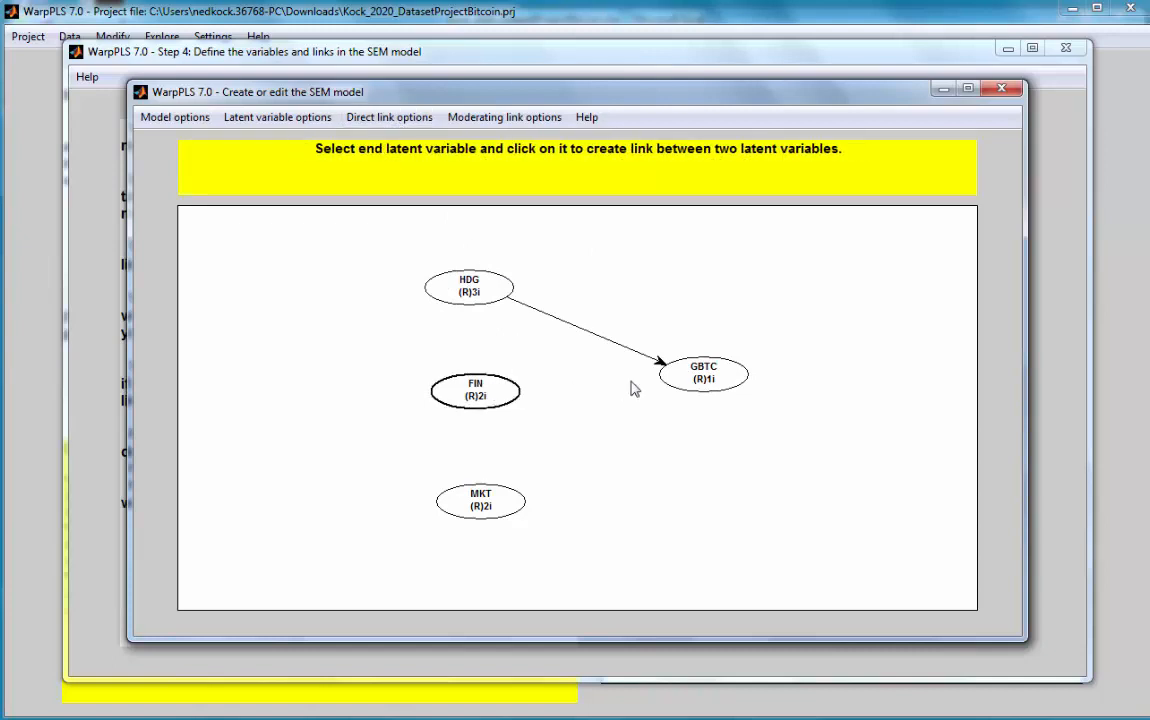
{"action": "left_click", "coordinate": [700, 385]}
Step: Create a direct link from the MKT latent variable to GBTC
{"action": "left_click", "coordinate": [396, 118]}
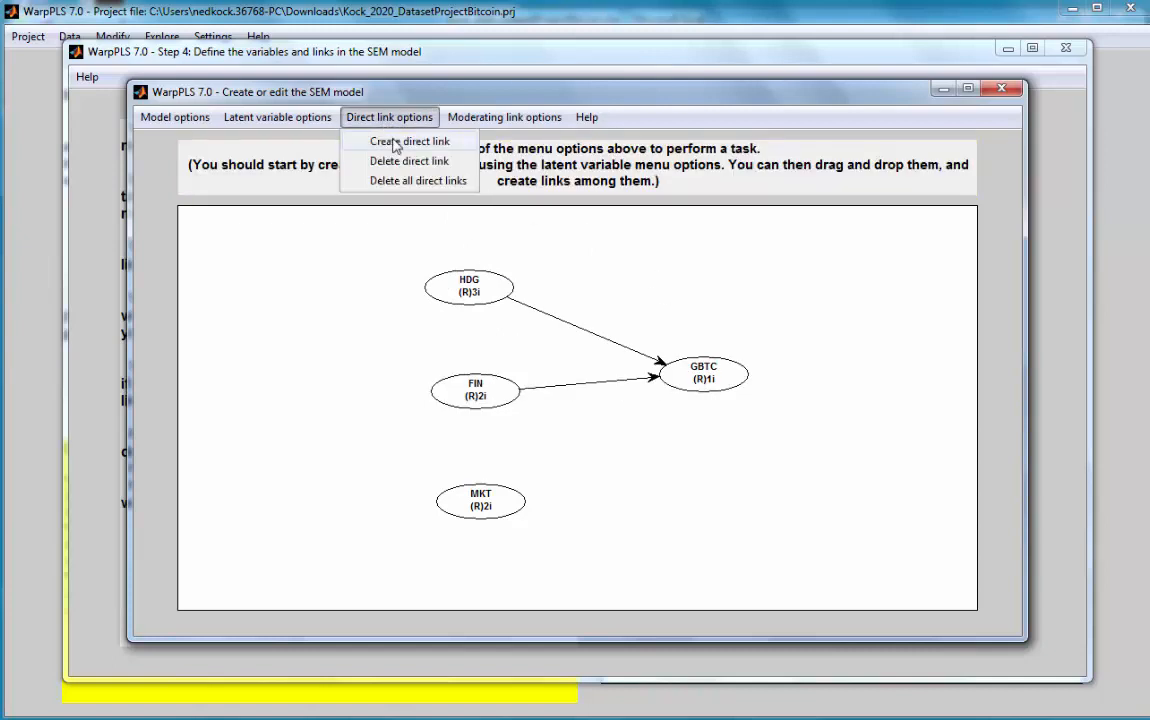
{"action": "left_click", "coordinate": [411, 141]}
{"action": "left_click", "coordinate": [490, 504]}
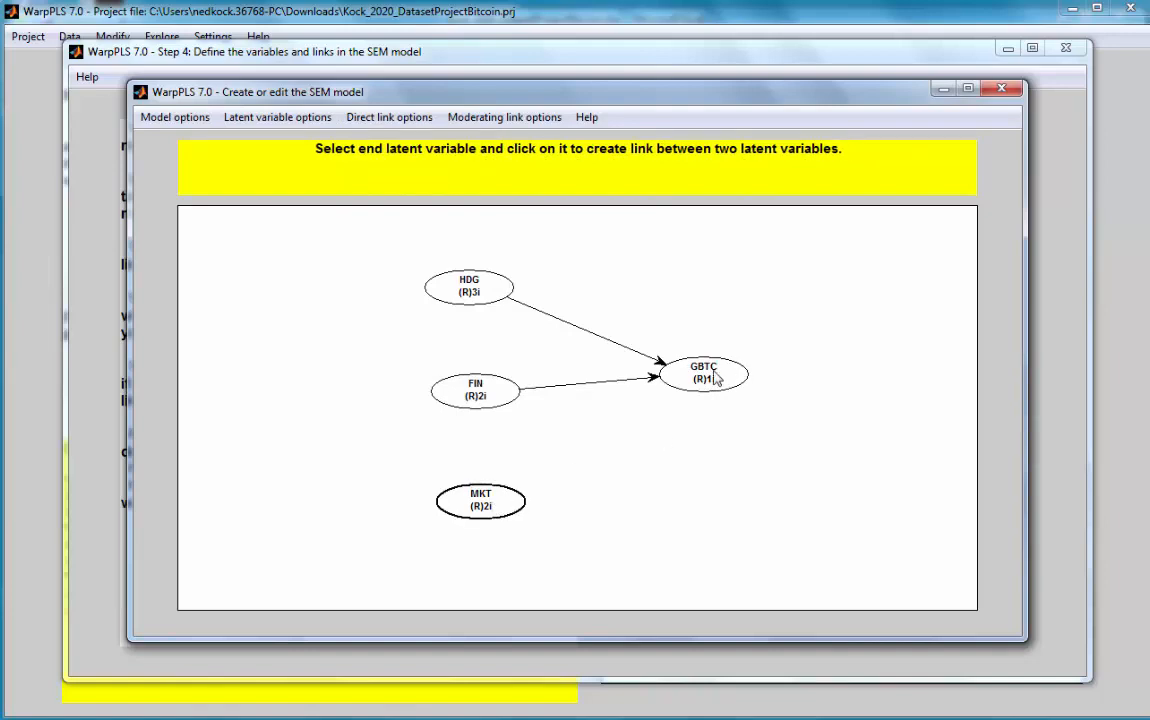
{"action": "left_click", "coordinate": [710, 377]}
Step: Save the completed SEM model, close the model editor and return to the main window
{"action": "left_click", "coordinate": [170, 116]}
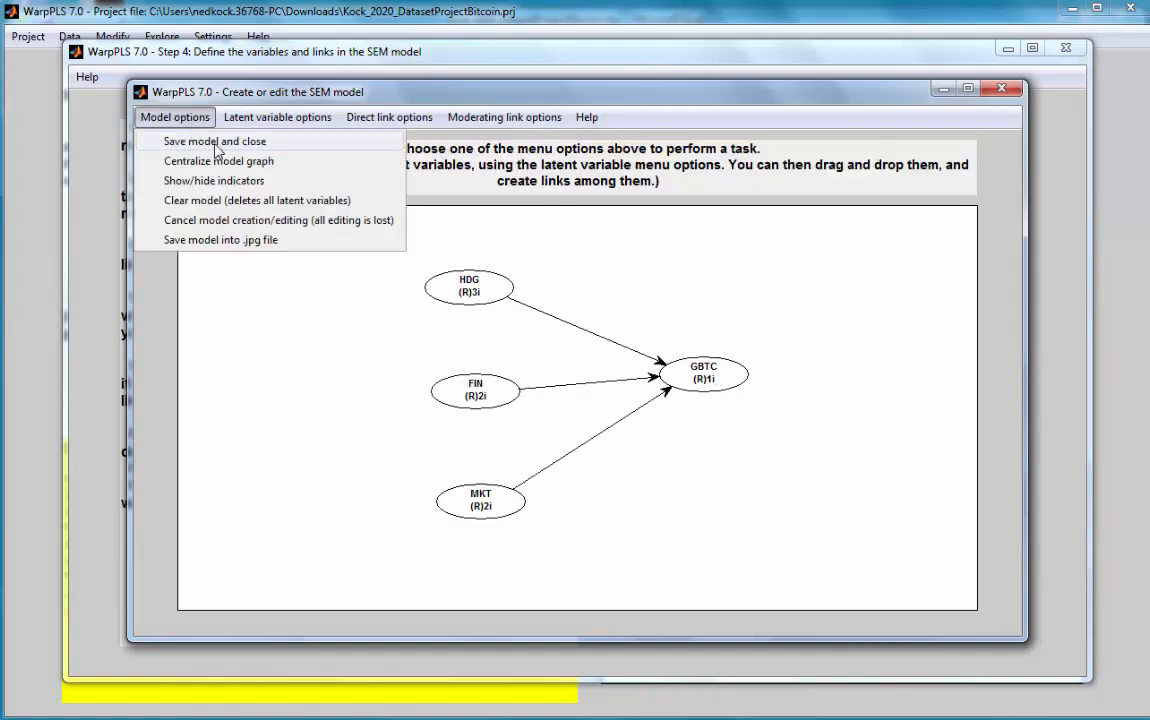
{"action": "left_click", "coordinate": [198, 132]}
{"action": "left_click", "coordinate": [470, 311]}
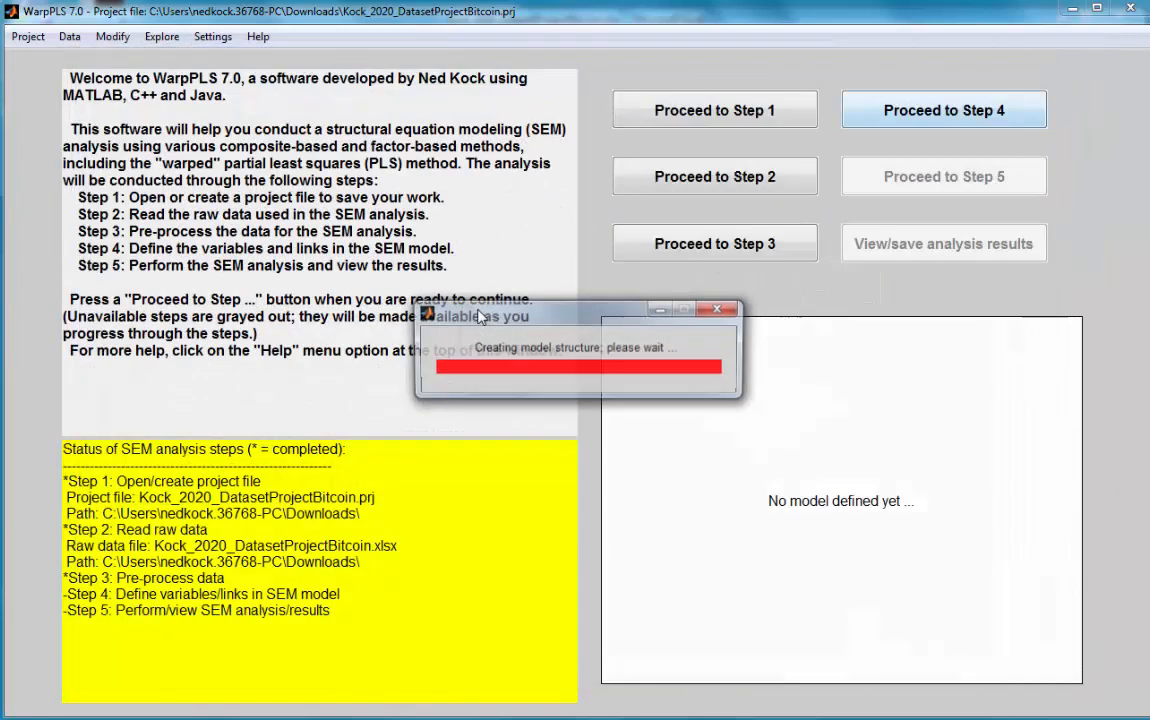
{"action": "left_click", "coordinate": [44, 289]}
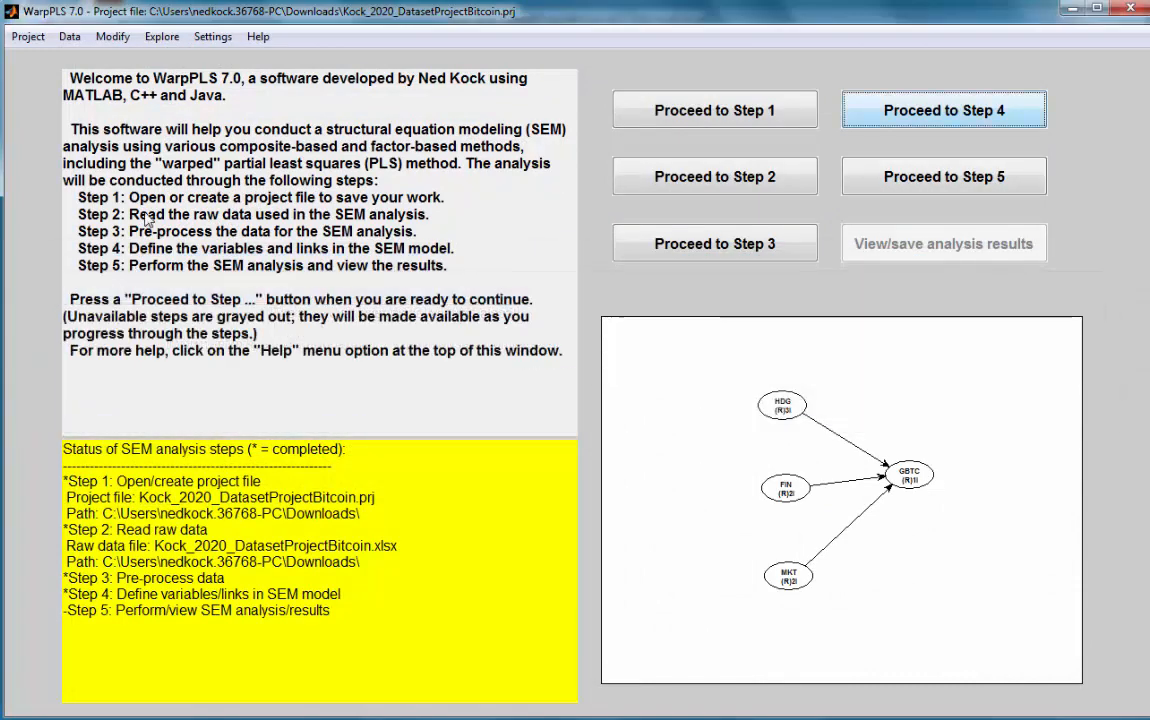
Step: Set the default inner model analysis algorithm to Linear in the general settings and save the settings
{"action": "left_click", "coordinate": [212, 36]}
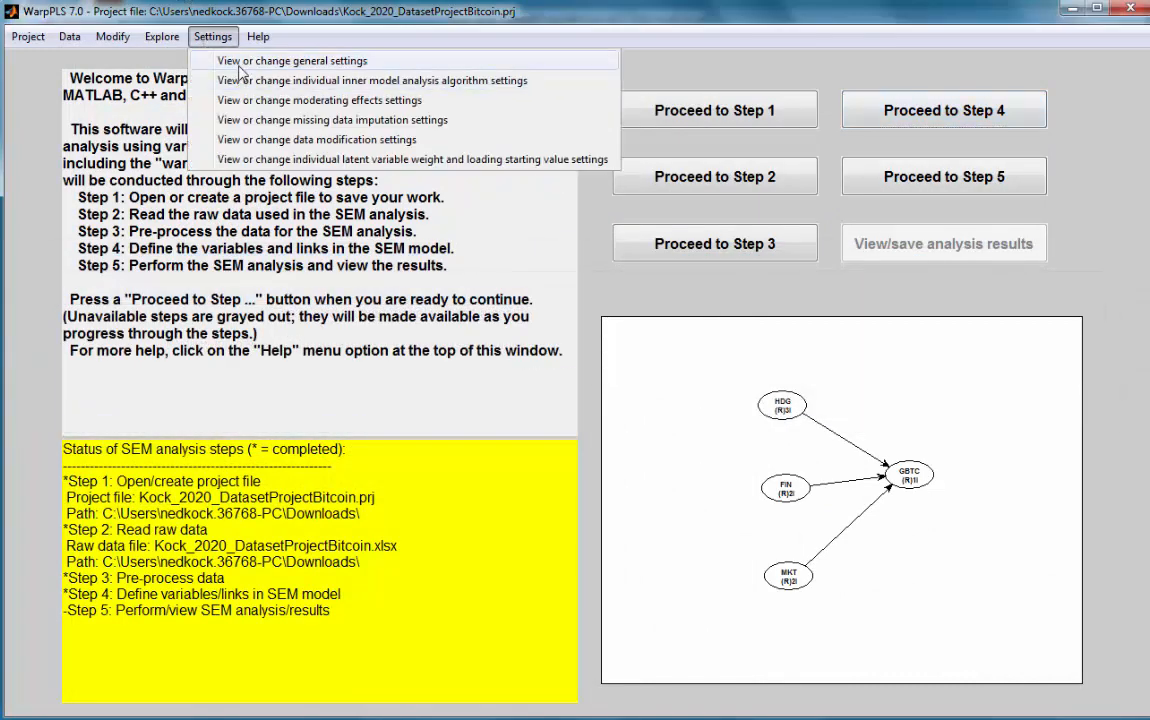
{"action": "left_click", "coordinate": [378, 57]}
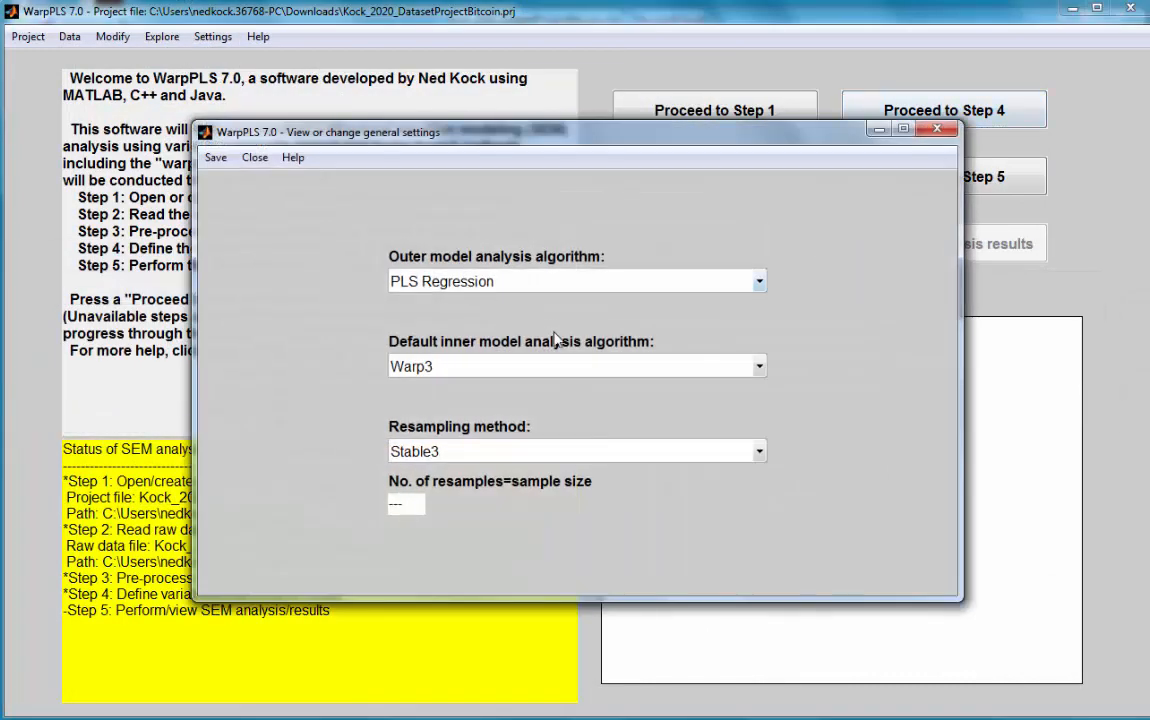
{"action": "left_click", "coordinate": [759, 366]}
{"action": "left_click", "coordinate": [643, 397]}
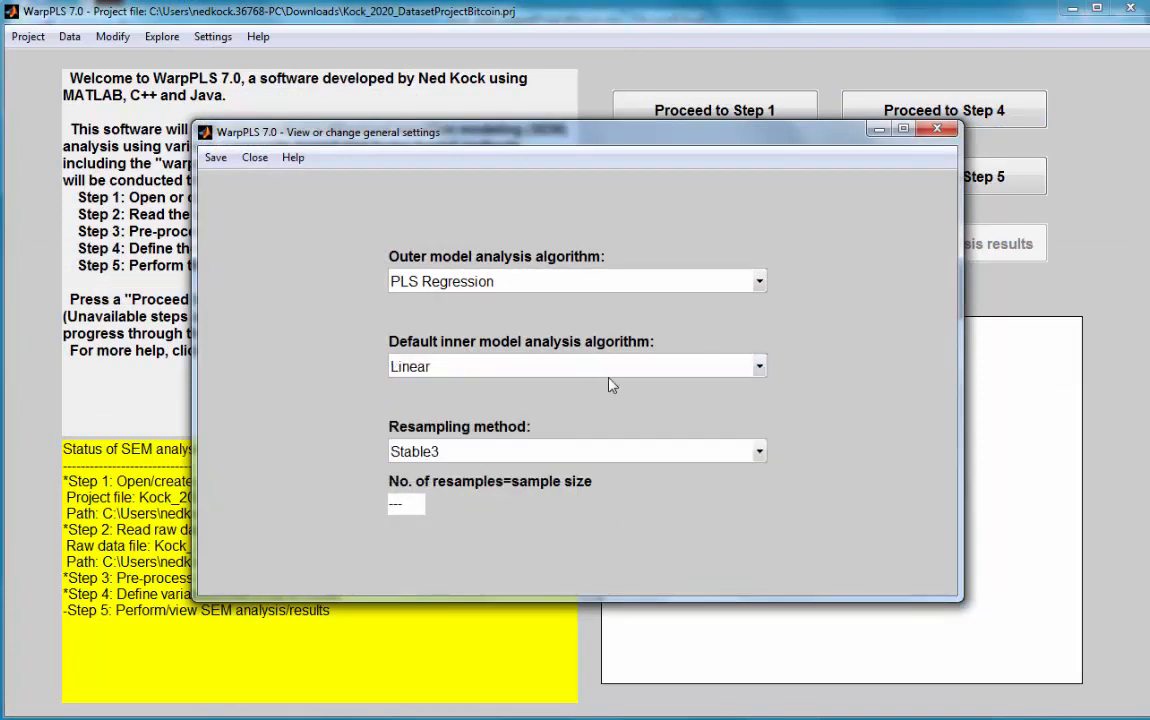
{"action": "left_click", "coordinate": [214, 160]}
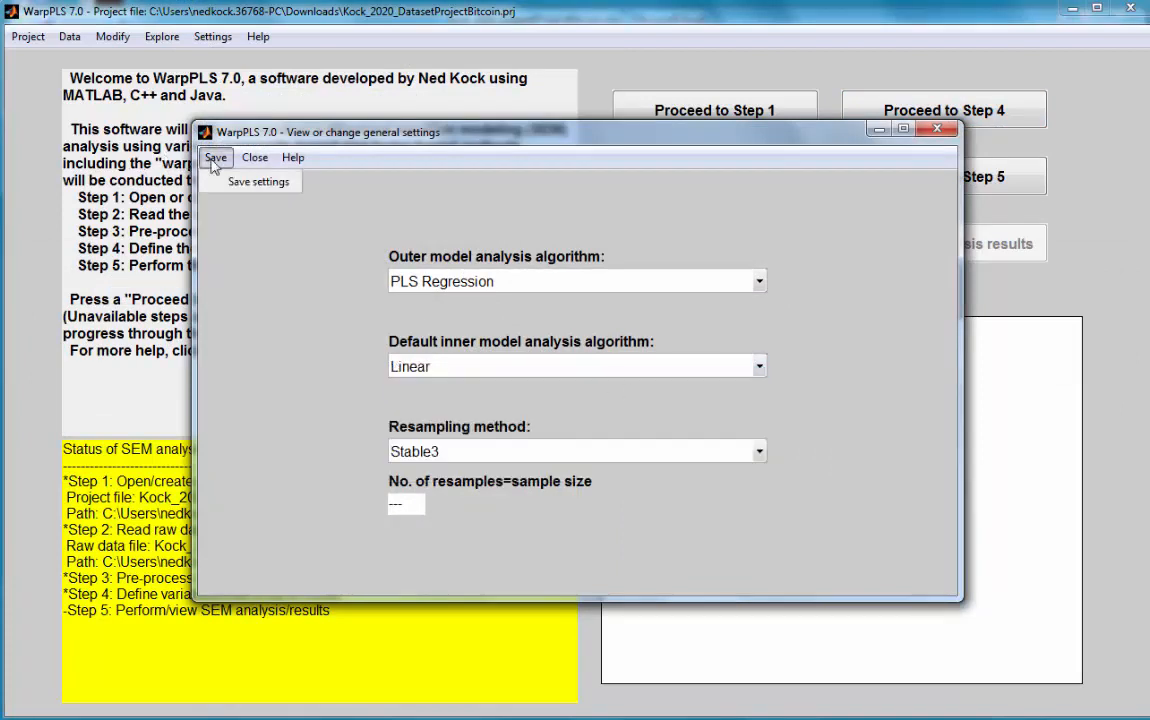
{"action": "left_click", "coordinate": [231, 184]}
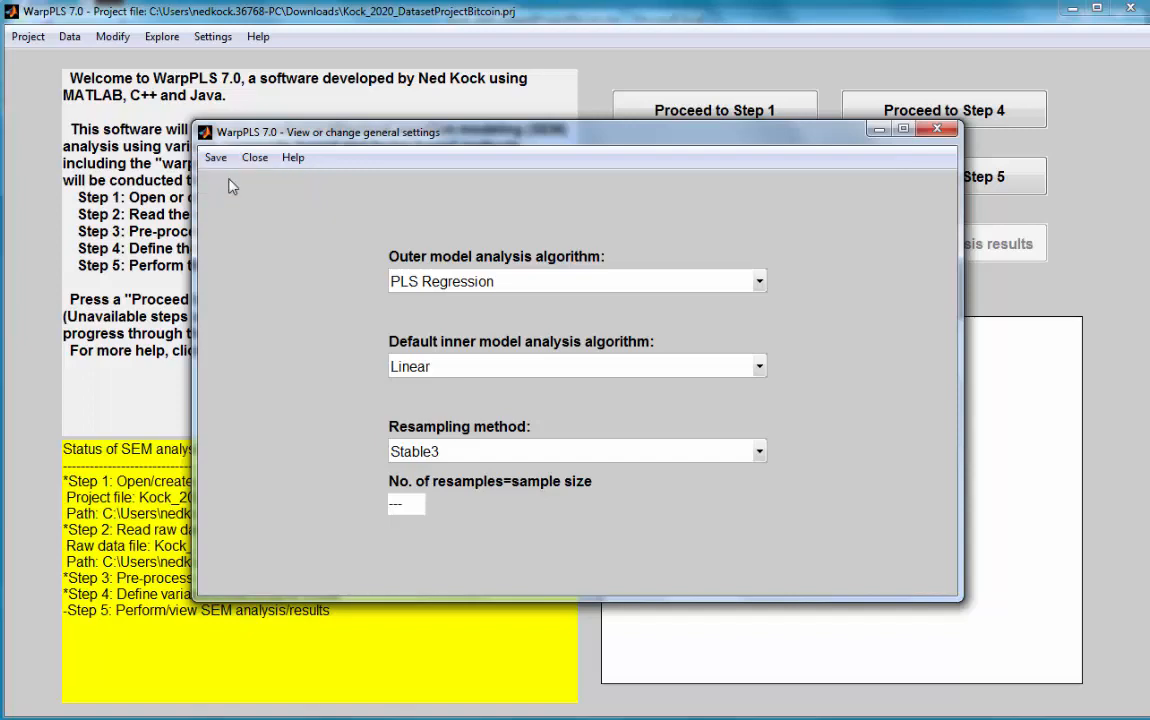
Step: Reopen the general settings to review the analysis algorithms and resampling method, and save them again
{"action": "left_click", "coordinate": [213, 36]}
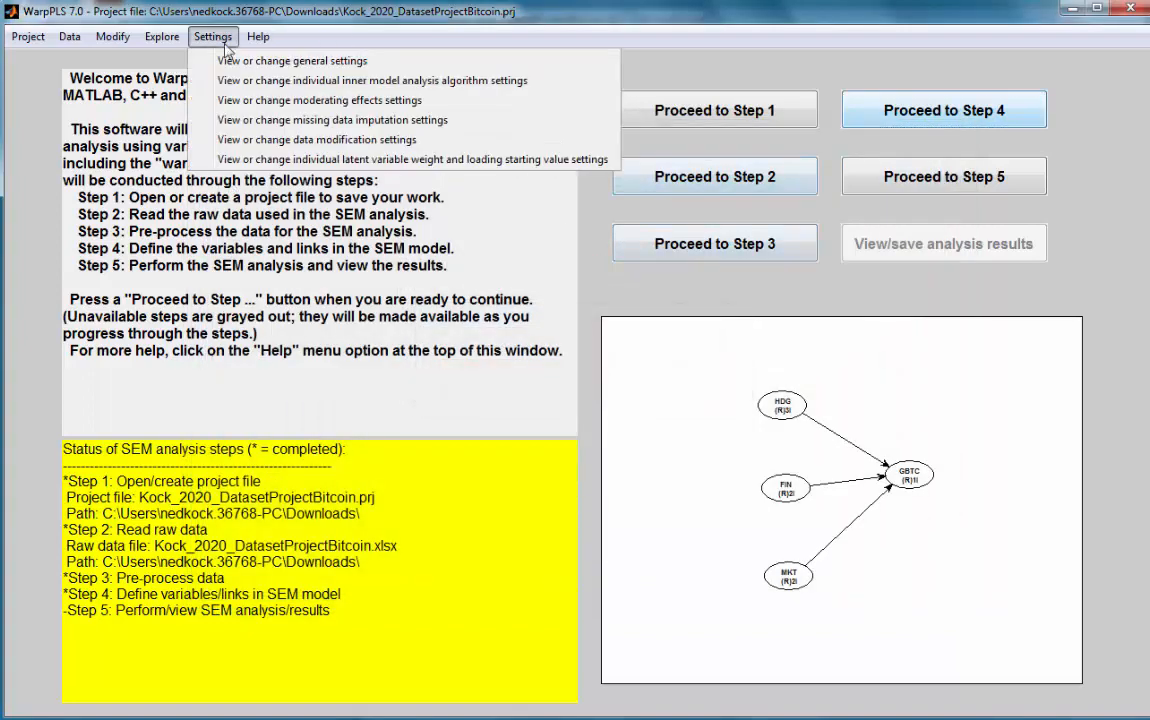
{"action": "left_click", "coordinate": [255, 54]}
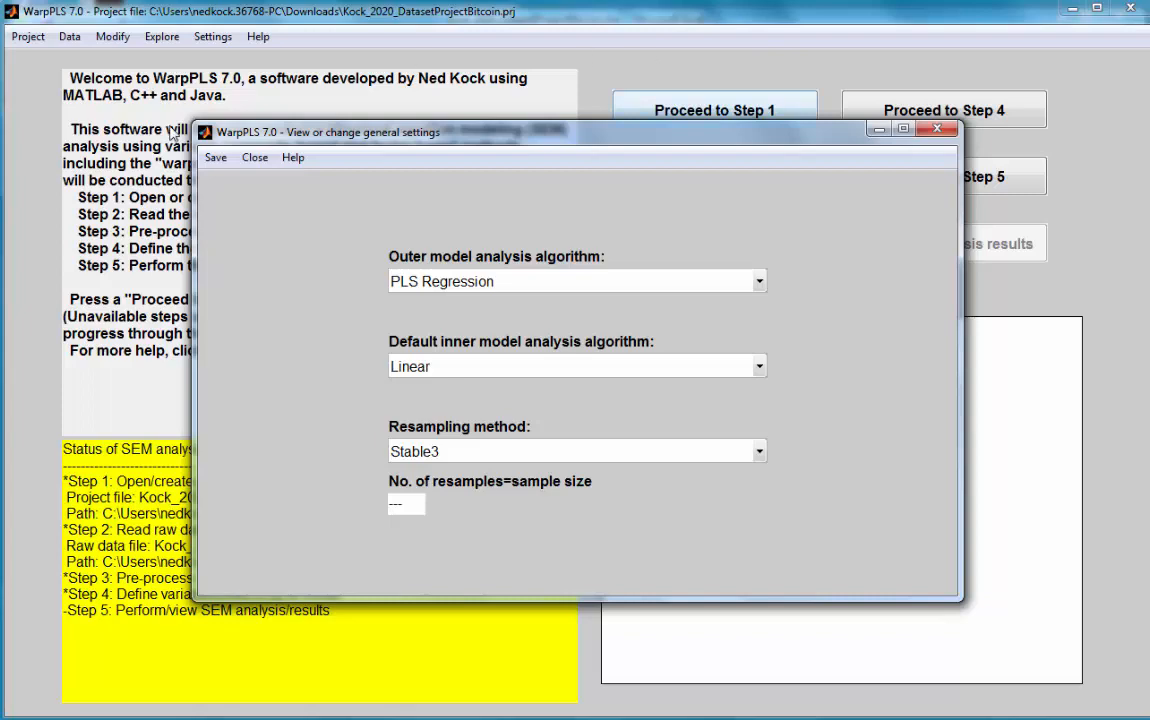
{"action": "left_click", "coordinate": [216, 157]}
{"action": "left_click", "coordinate": [238, 182]}
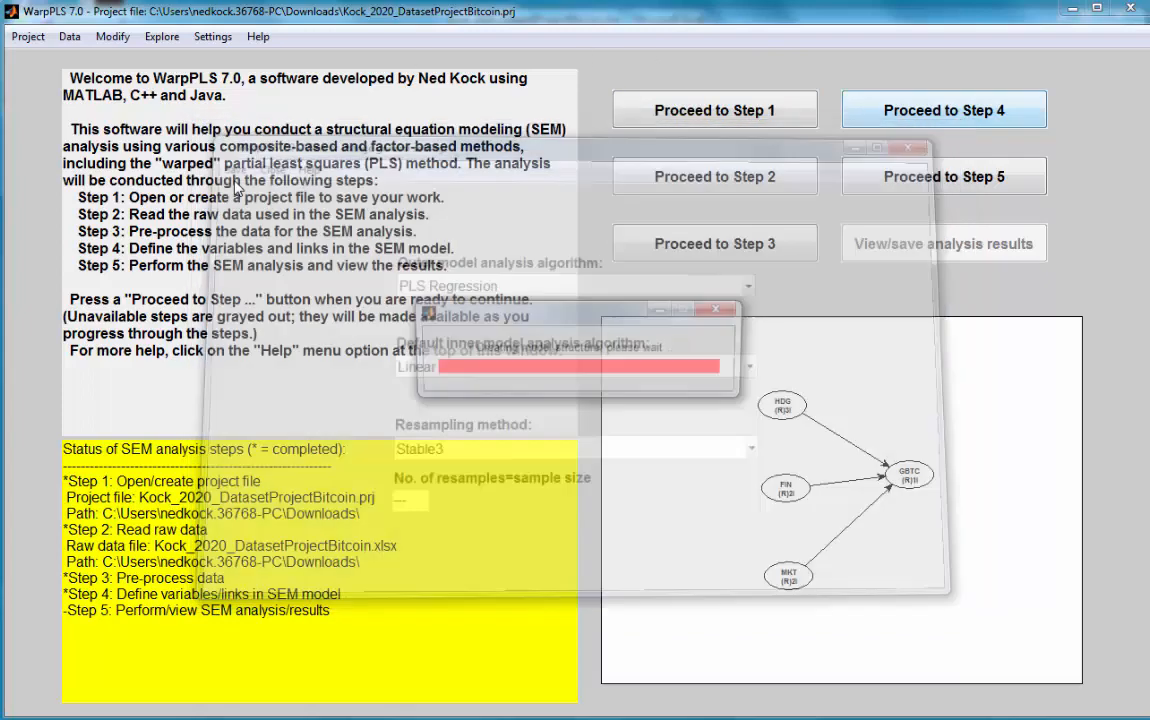
Step: Proceed to Step 5 and perform the SEM analysis on the saved model
{"action": "left_click", "coordinate": [930, 176]}
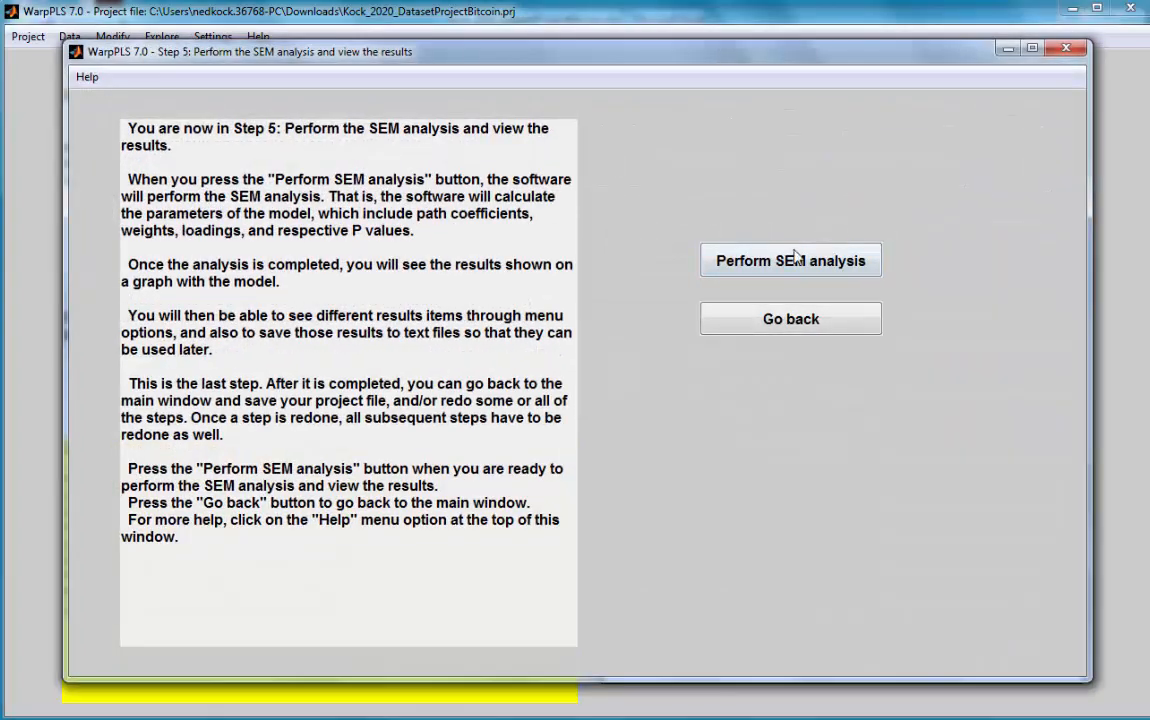
{"action": "left_click", "coordinate": [796, 258]}
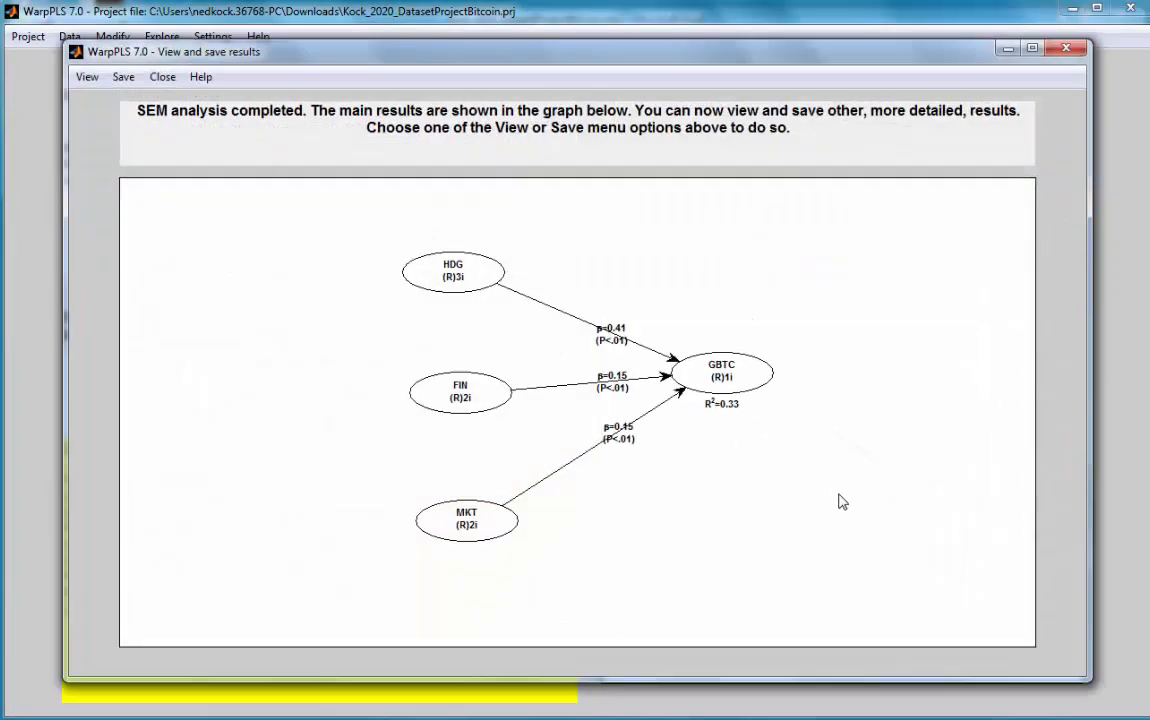